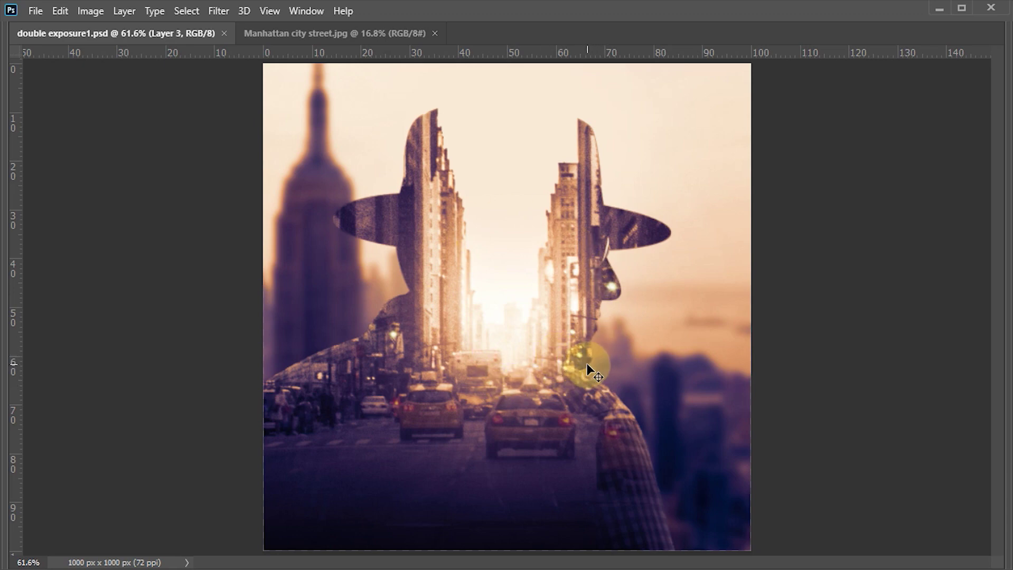
Hide the toning and street layers to reveal the original hatted-man photo
{"action": "key", "text": "Tab"}
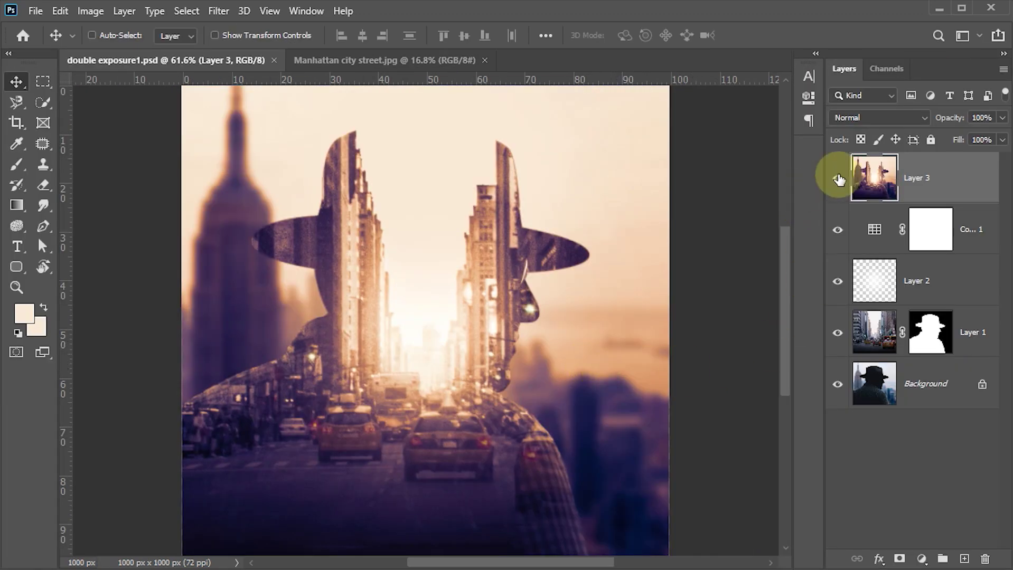
{"action": "left_click_drag", "start_coordinate": [839, 179], "coordinate": [838, 280]}
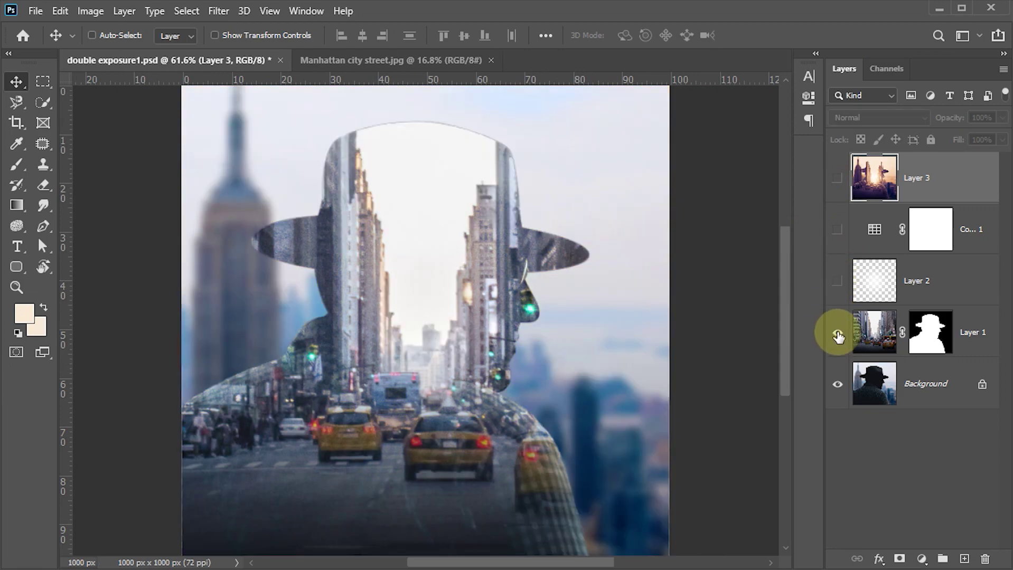
{"action": "left_click", "coordinate": [837, 334]}
{"action": "left_click", "coordinate": [874, 383]}
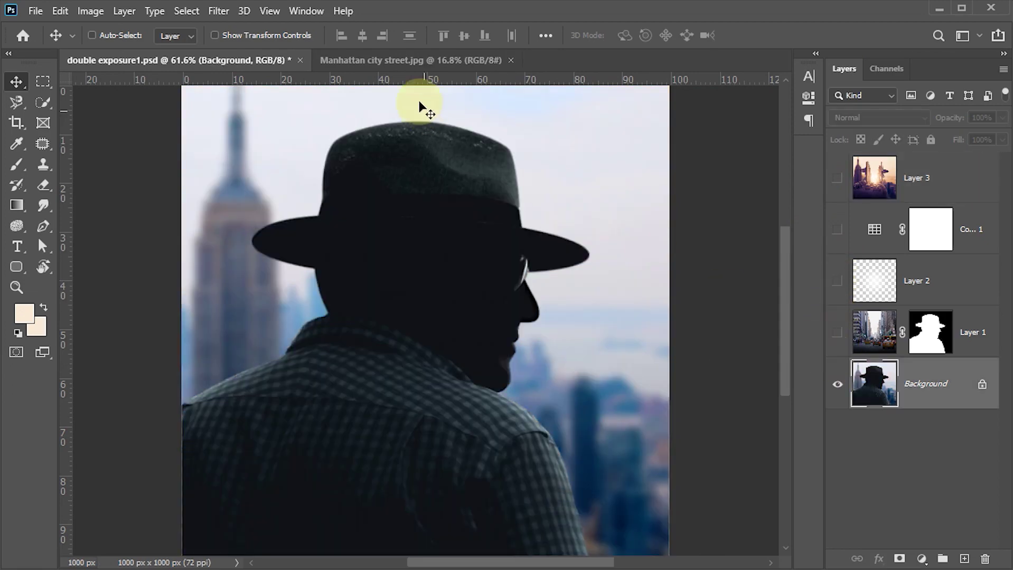
Preview the Manhattan street photo, then turn all composite layers back on
{"action": "left_click", "coordinate": [405, 61]}
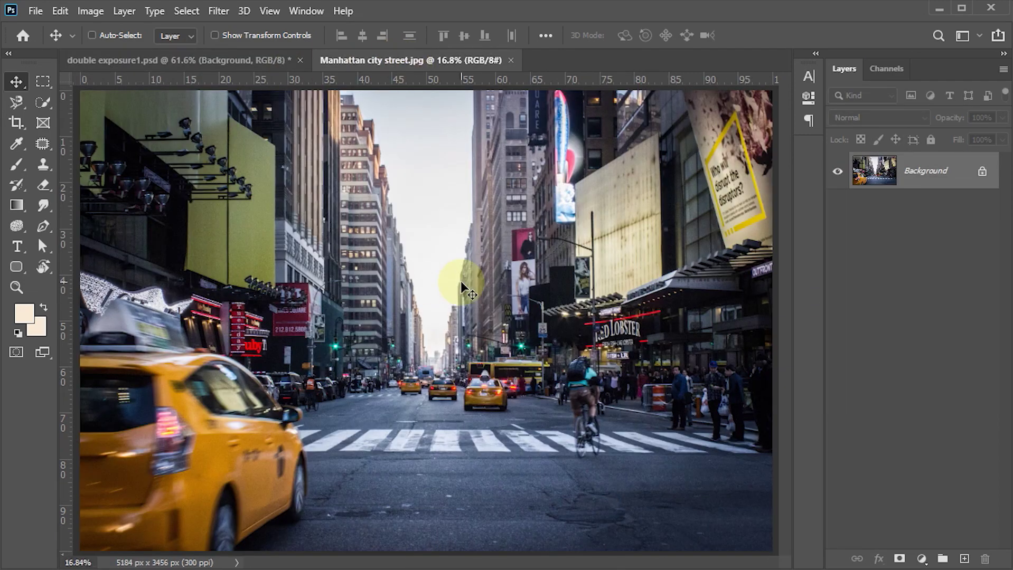
{"action": "left_click", "coordinate": [187, 61]}
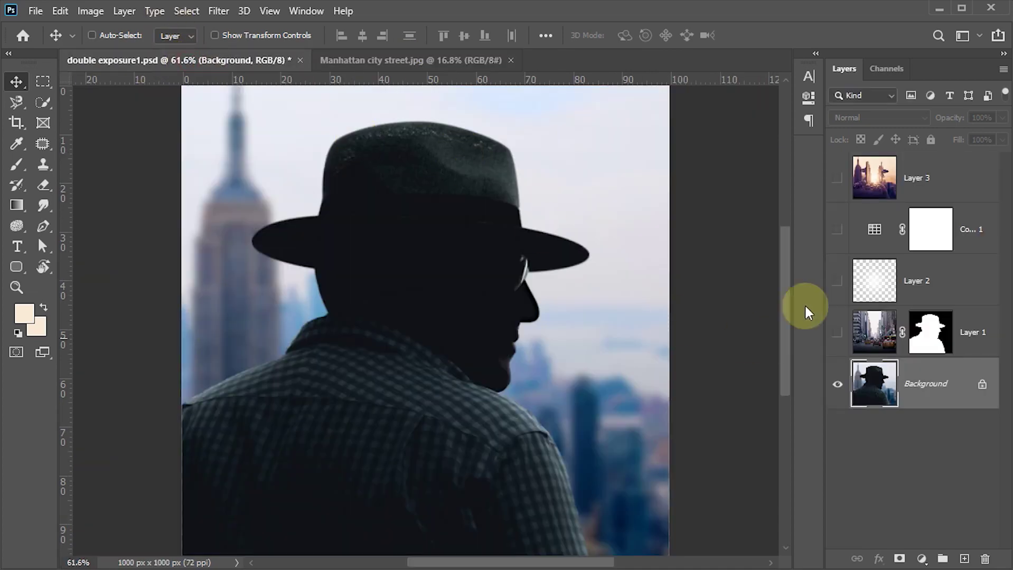
{"action": "left_click_drag", "start_coordinate": [837, 178], "coordinate": [838, 333]}
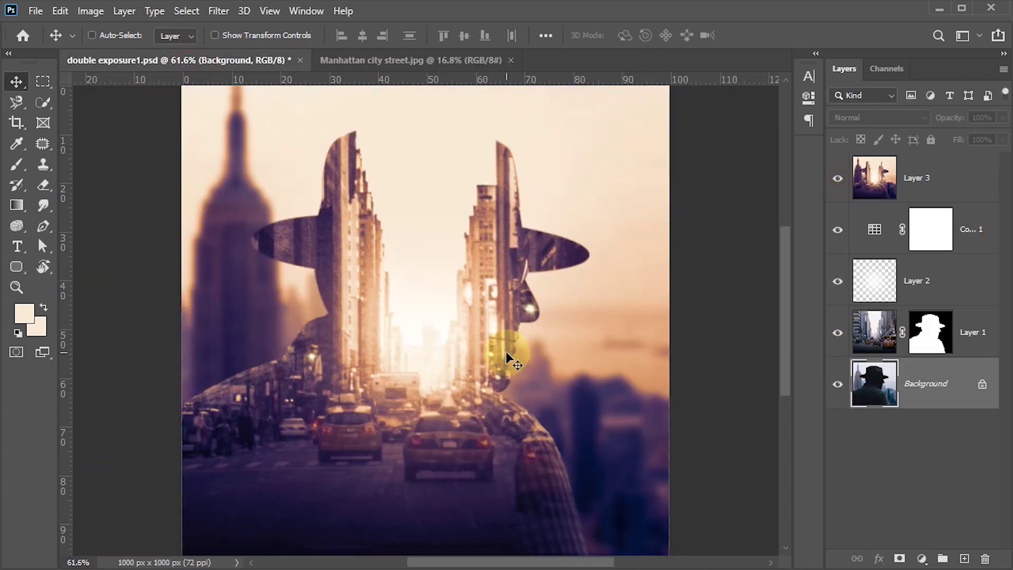
{"action": "key", "text": "Tab"}
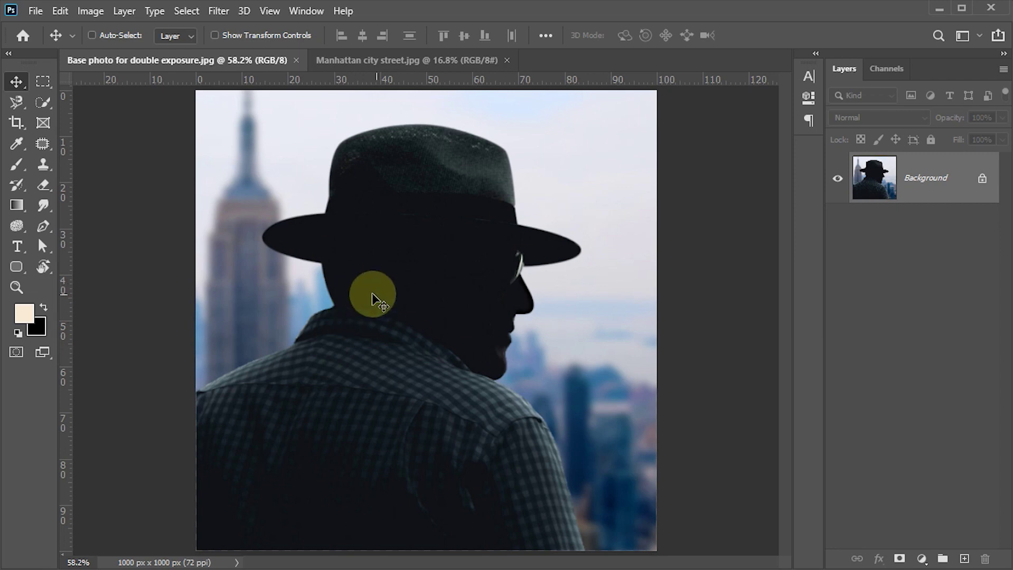
Copy the Manhattan street photo into the base document as Layer 1 at 40% opacity
{"action": "left_click", "coordinate": [361, 61]}
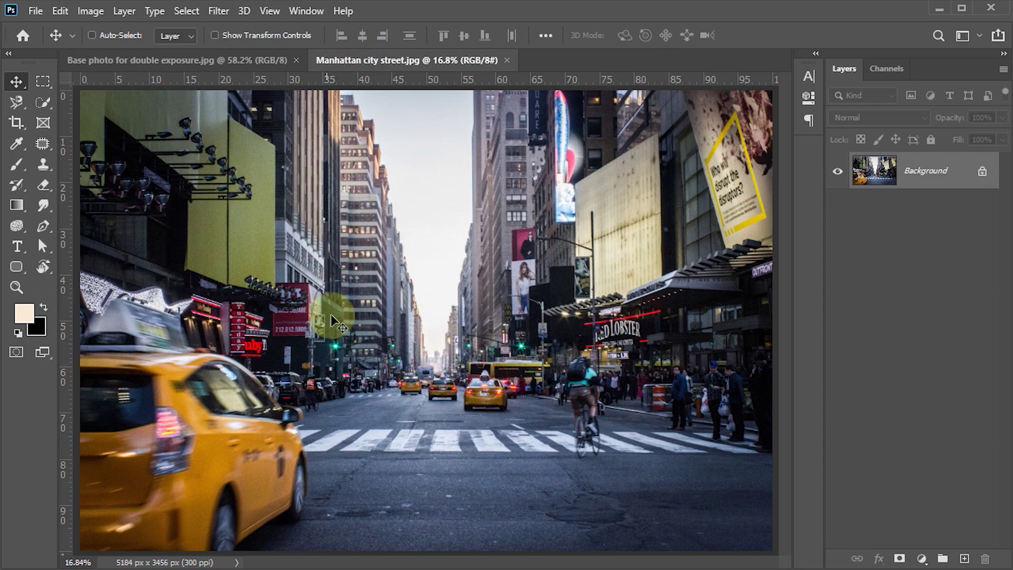
{"action": "mouse_move", "coordinate": [398, 325]}
{"action": "left_mouse_down"}
{"action": "mouse_move", "coordinate": [206, 53]}
{"action": "mouse_move", "coordinate": [417, 306]}
{"action": "left_mouse_up"}
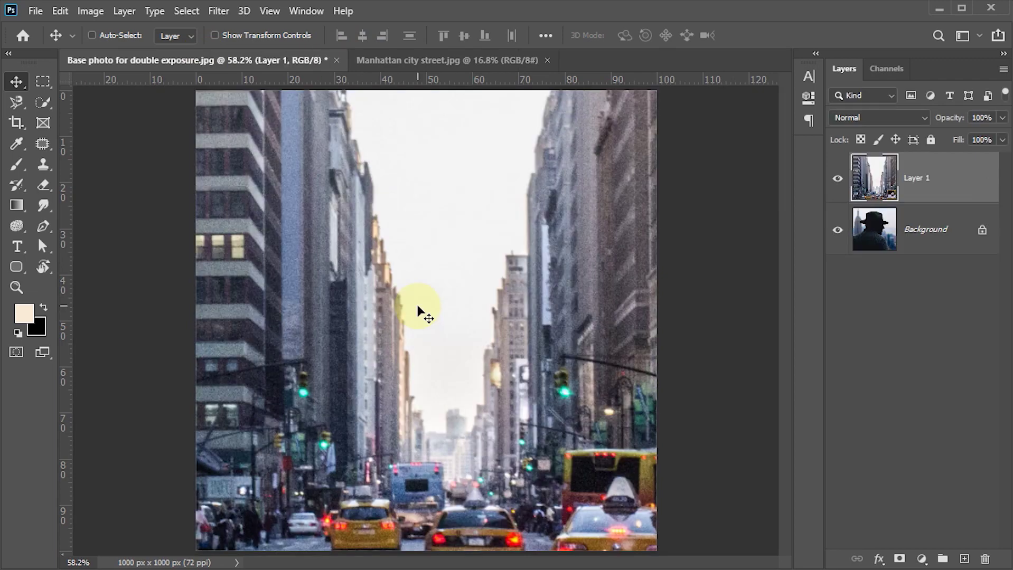
{"action": "left_click", "coordinate": [981, 119]}
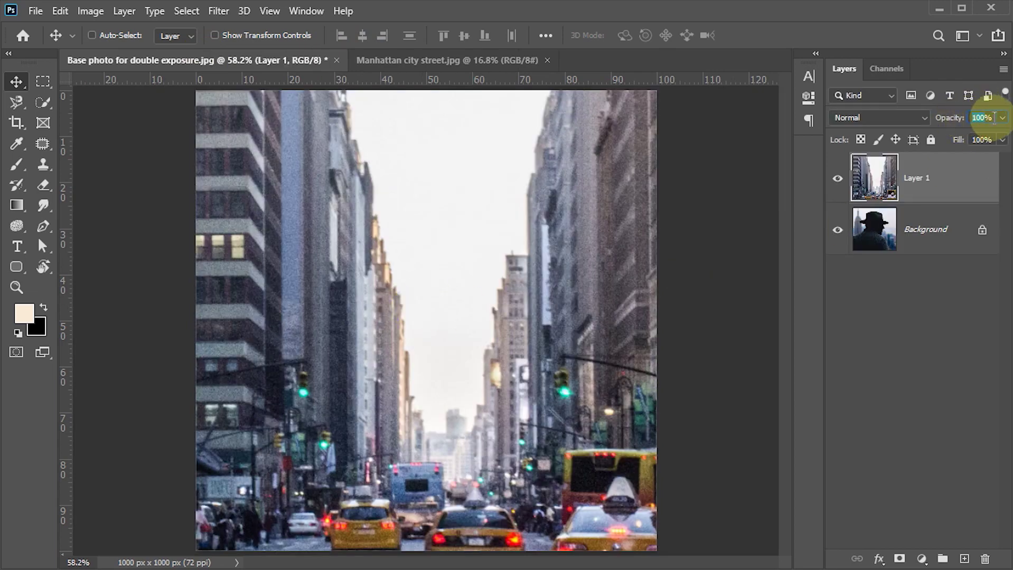
{"action": "type", "text": "40"}
{"action": "key", "text": "Return"}
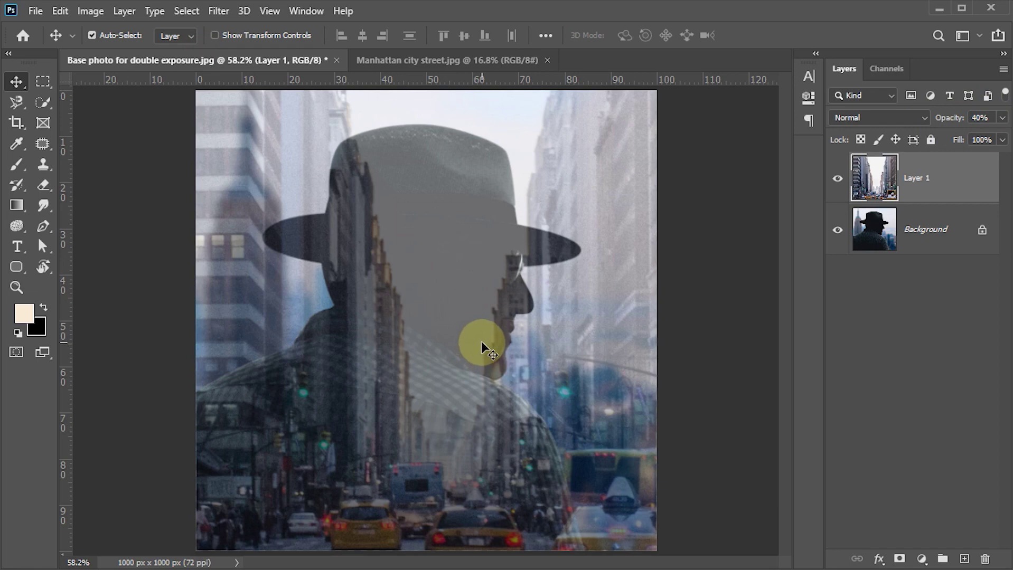
{"action": "key", "text": "ctrl+t"}
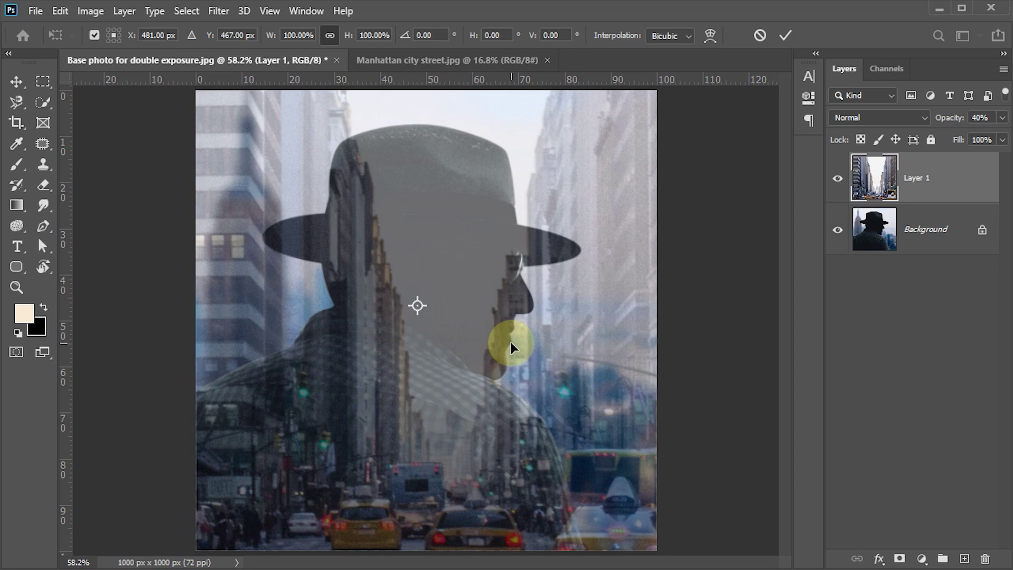
Scale the street layer to 85.54% and shift it right and down over the silhouette
{"action": "key", "text": "ctrl+0"}
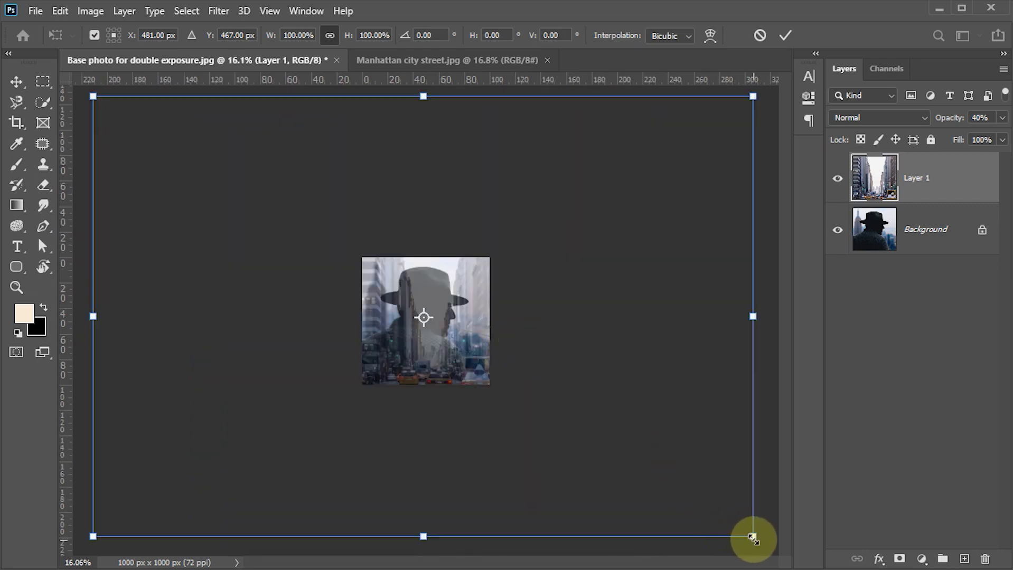
{"action": "left_click_drag", "start_coordinate": [752, 537], "coordinate": [645, 485]}
{"action": "mouse_move", "coordinate": [485, 374]}
{"action": "left_mouse_down"}
{"action": "mouse_move", "coordinate": [544, 391]}
{"action": "mouse_move", "coordinate": [528, 388]}
{"action": "left_mouse_up"}
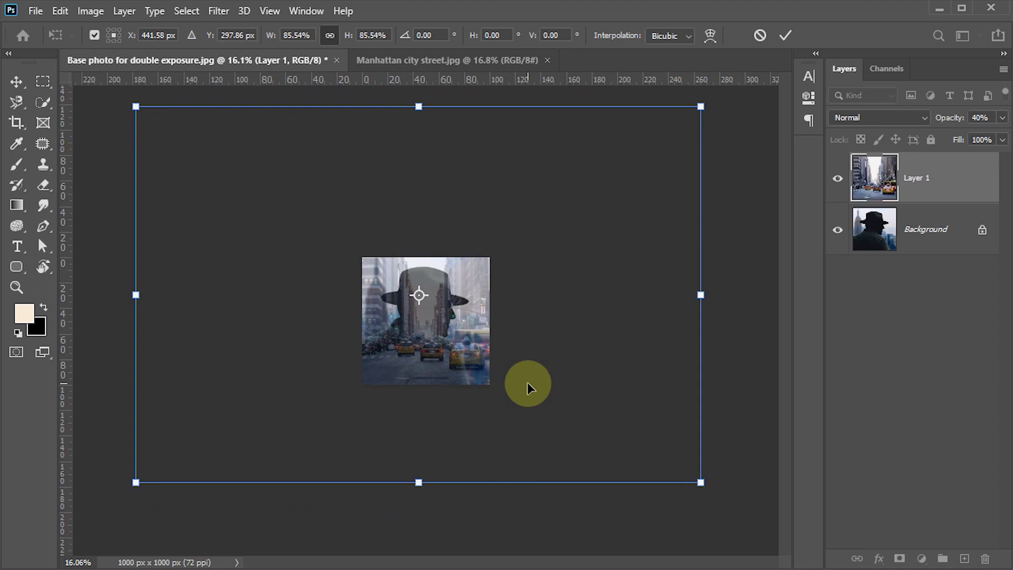
{"action": "key", "text": "ctrl+plus"}
{"action": "key", "text": "ctrl+plus"}
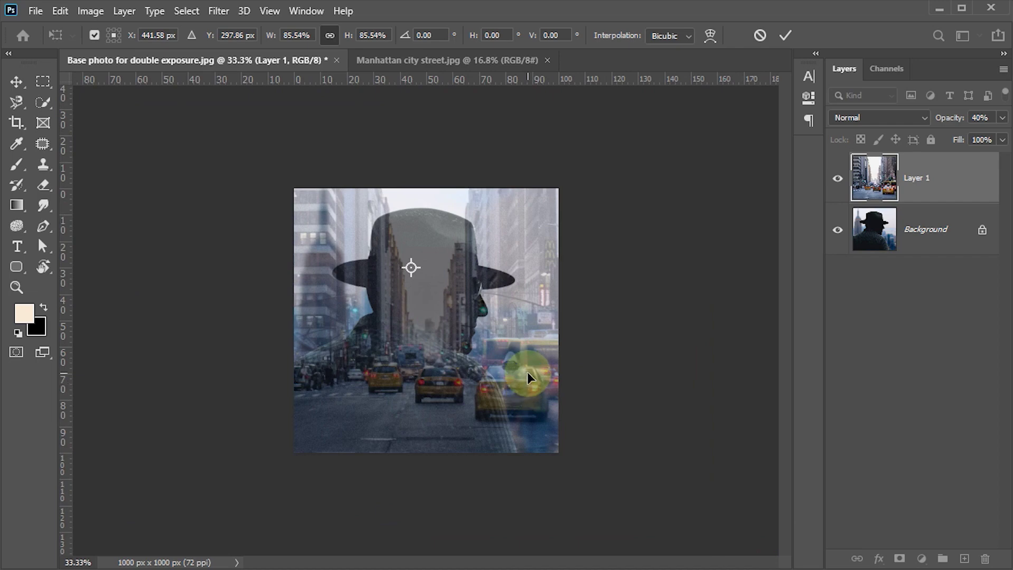
{"action": "left_click", "coordinate": [789, 36]}
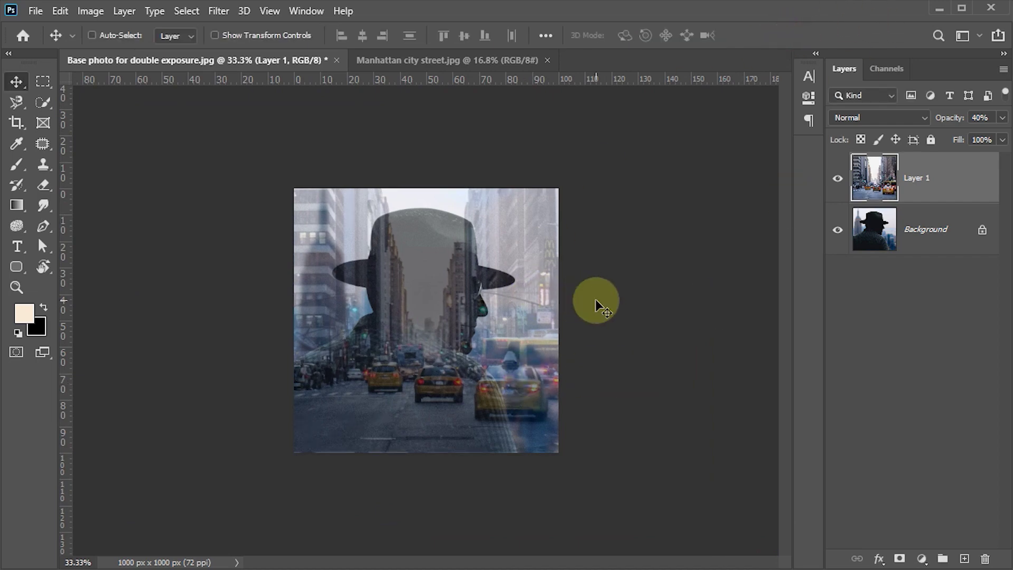
Return the street layer to 100% opacity
{"action": "key", "text": "ctrl+0"}
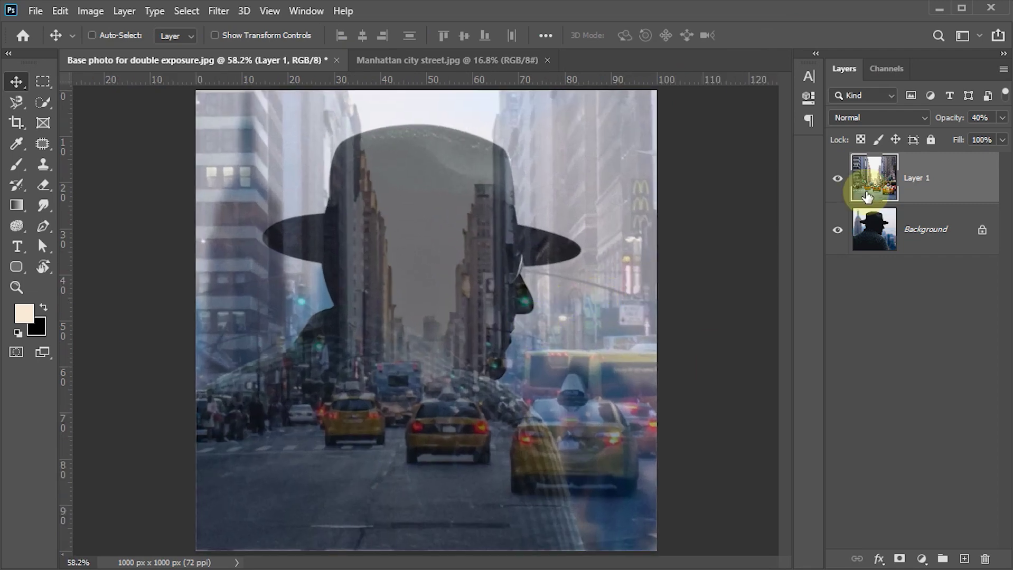
{"action": "left_click", "coordinate": [983, 117]}
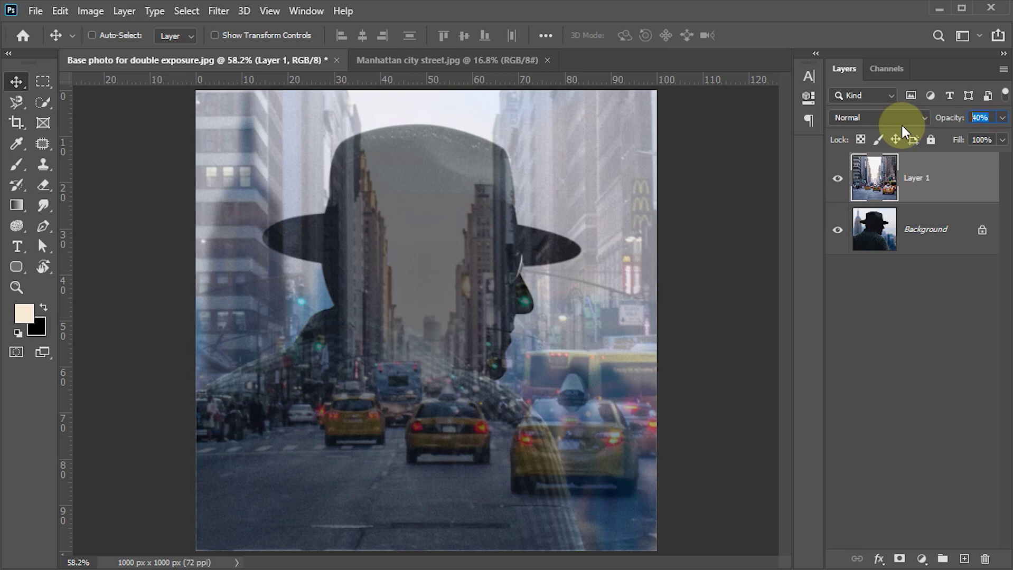
{"action": "type", "text": "100"}
{"action": "key", "text": "Return"}
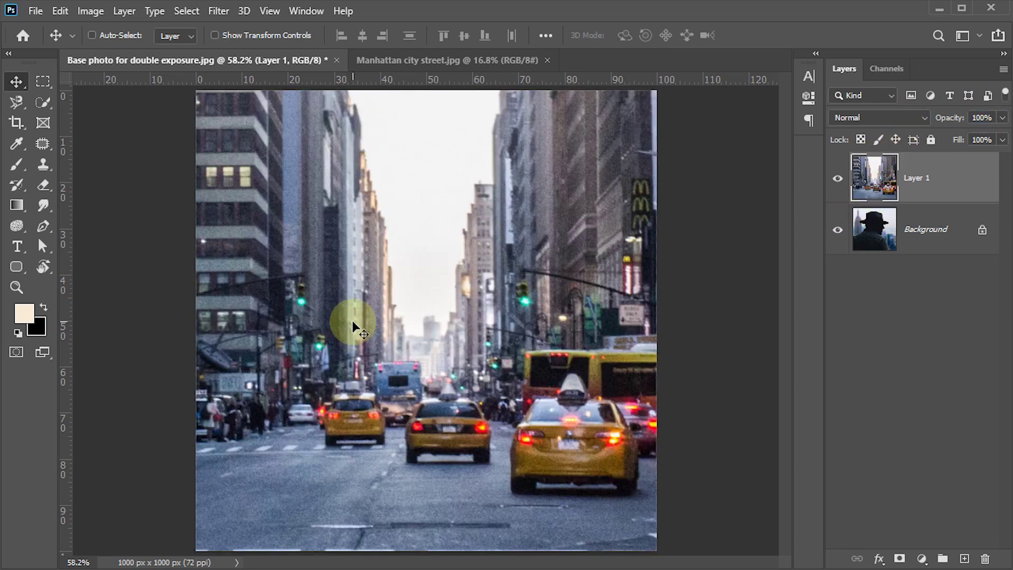
Select the pale sky between the buildings with Quick Selection at brush size 20
{"action": "left_click", "coordinate": [40, 100]}
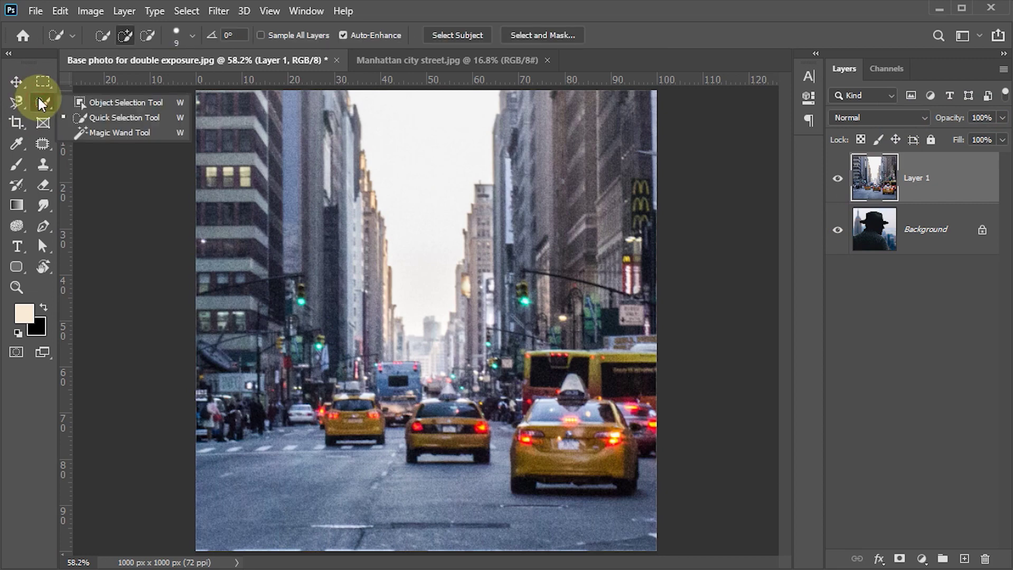
{"action": "left_click", "coordinate": [110, 118]}
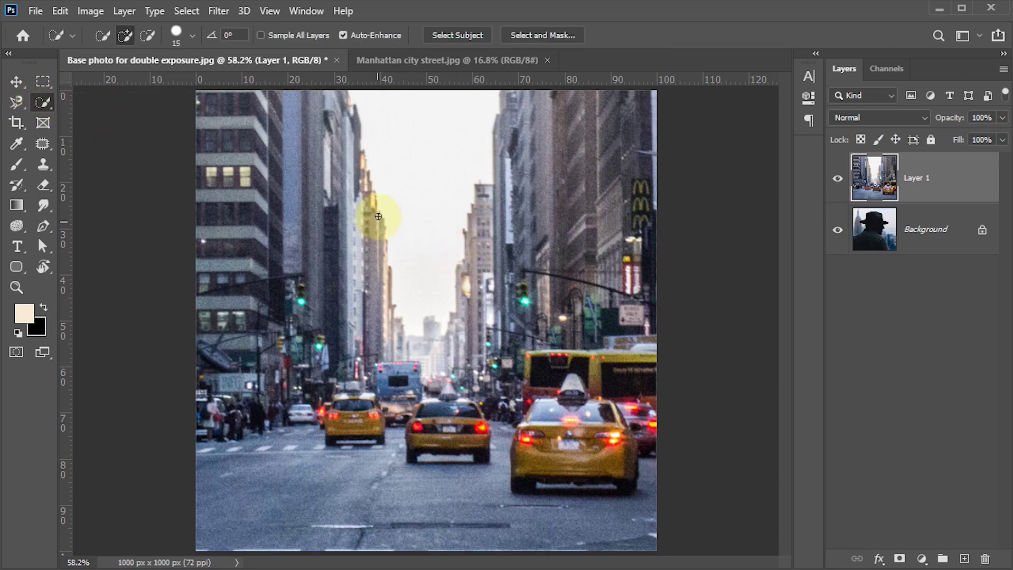
{"action": "key", "text": "bracketright"}
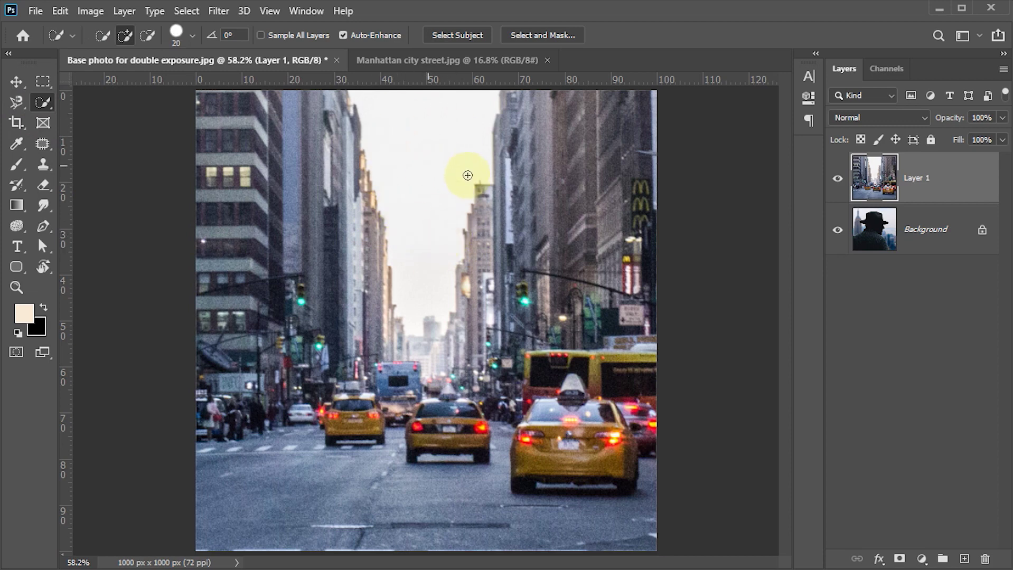
{"action": "mouse_move", "coordinate": [370, 100]}
{"action": "left_mouse_down"}
{"action": "mouse_move", "coordinate": [445, 338]}
{"action": "mouse_move", "coordinate": [426, 160]}
{"action": "left_mouse_up"}
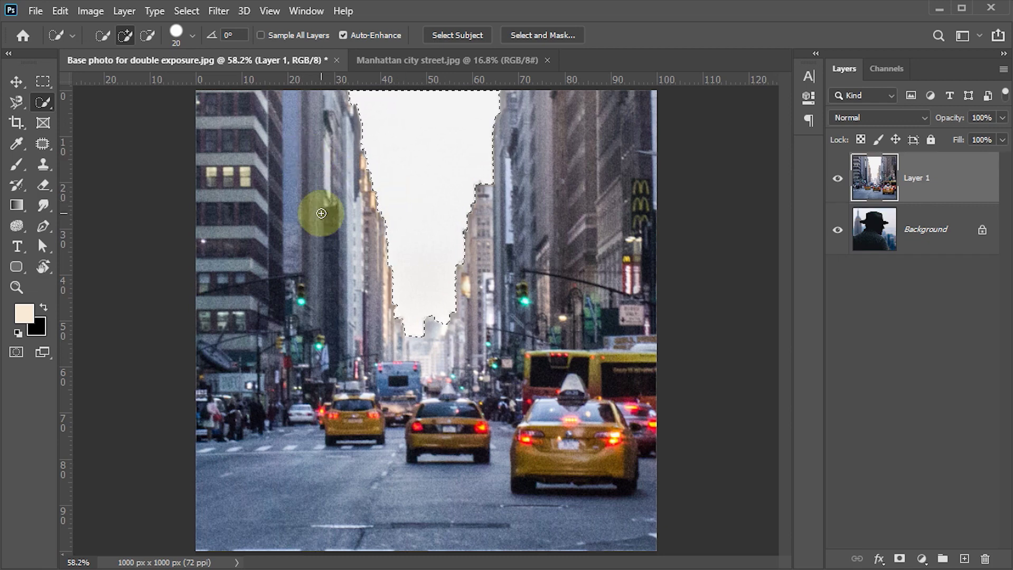
{"action": "left_click", "coordinate": [186, 11]}
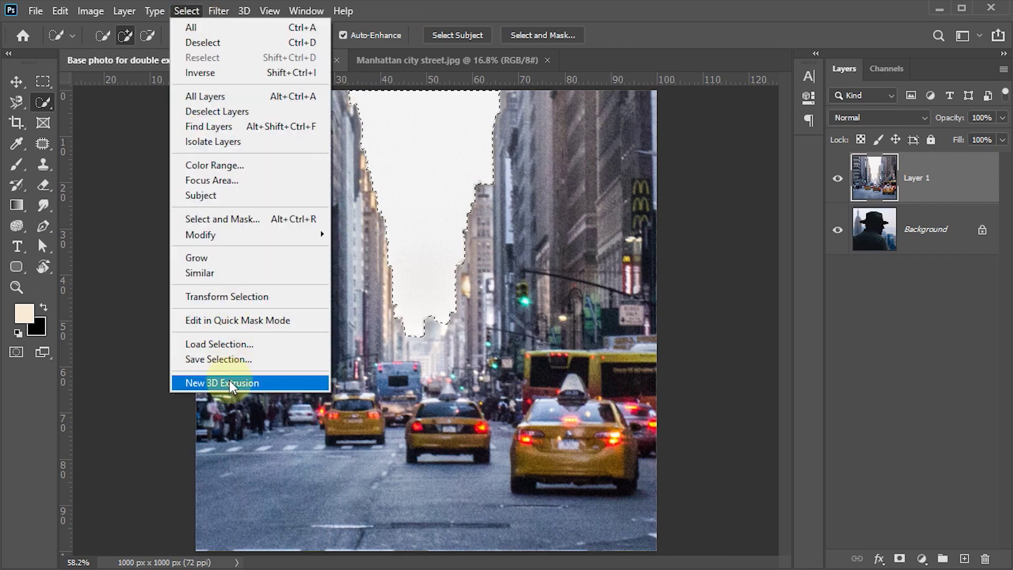
Save the sky selection as a channel named 'sky', then deselect
{"action": "left_click", "coordinate": [225, 360]}
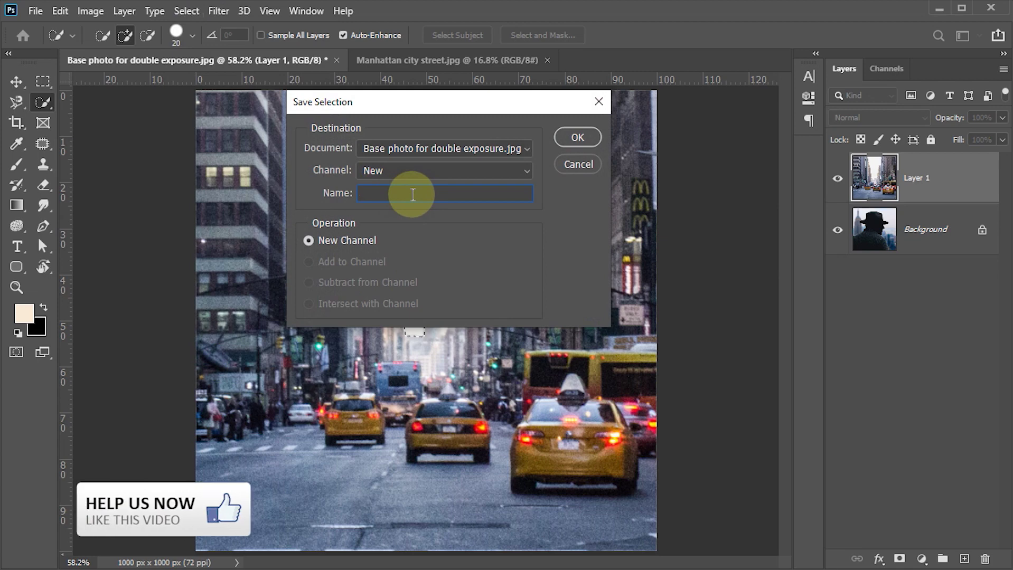
{"action": "type", "text": "sky"}
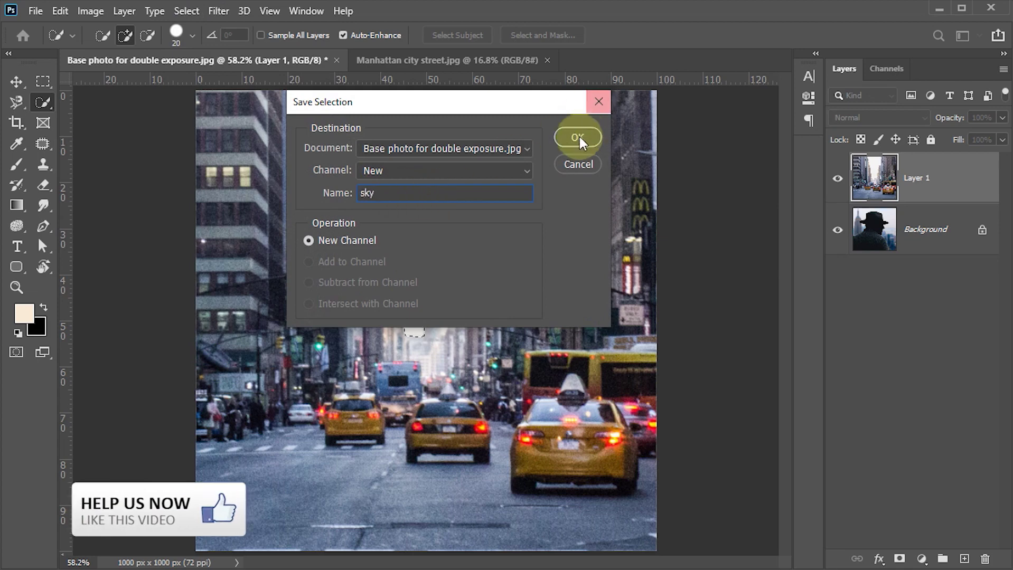
{"action": "left_click", "coordinate": [578, 136]}
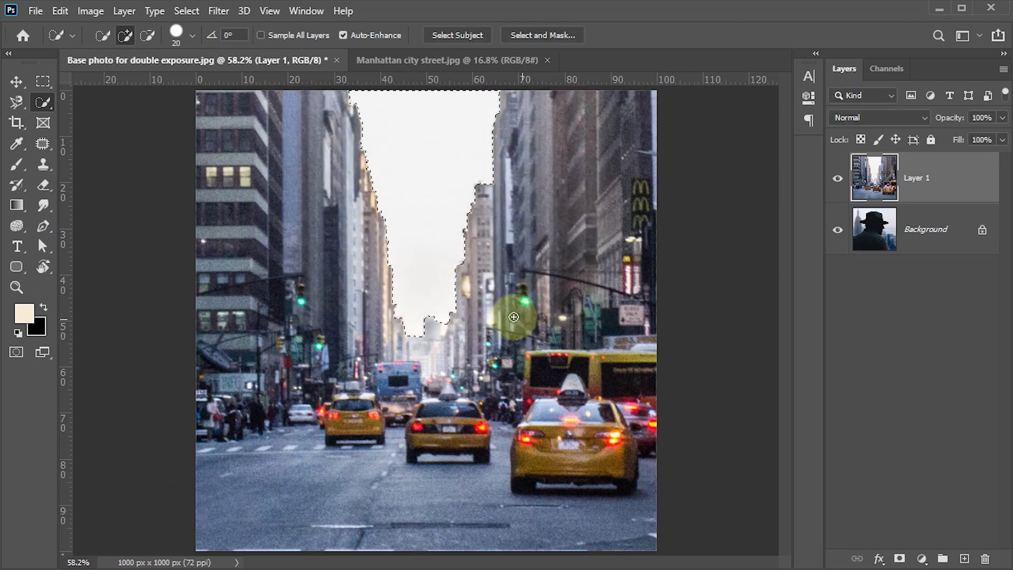
{"action": "key", "text": "ctrl+d"}
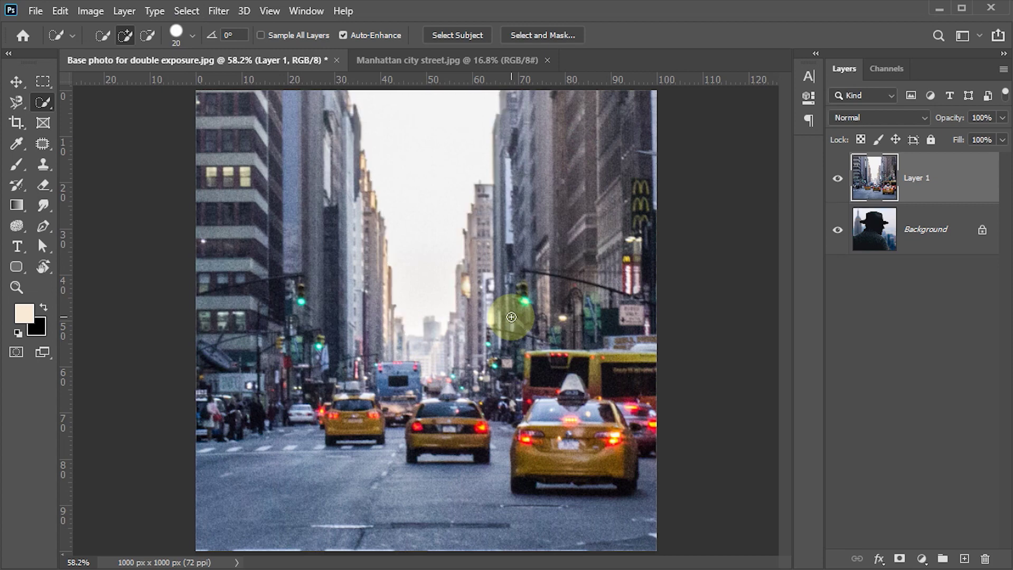
{"action": "key", "text": "v"}
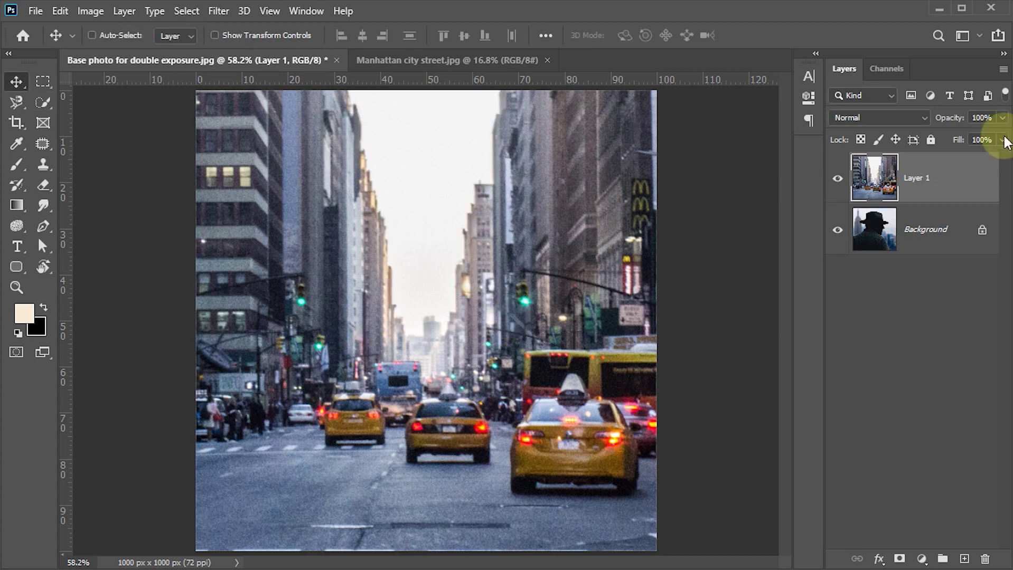
Check the saved sky channel, then hide Layer 1 and make Background active
{"action": "left_click", "coordinate": [890, 66]}
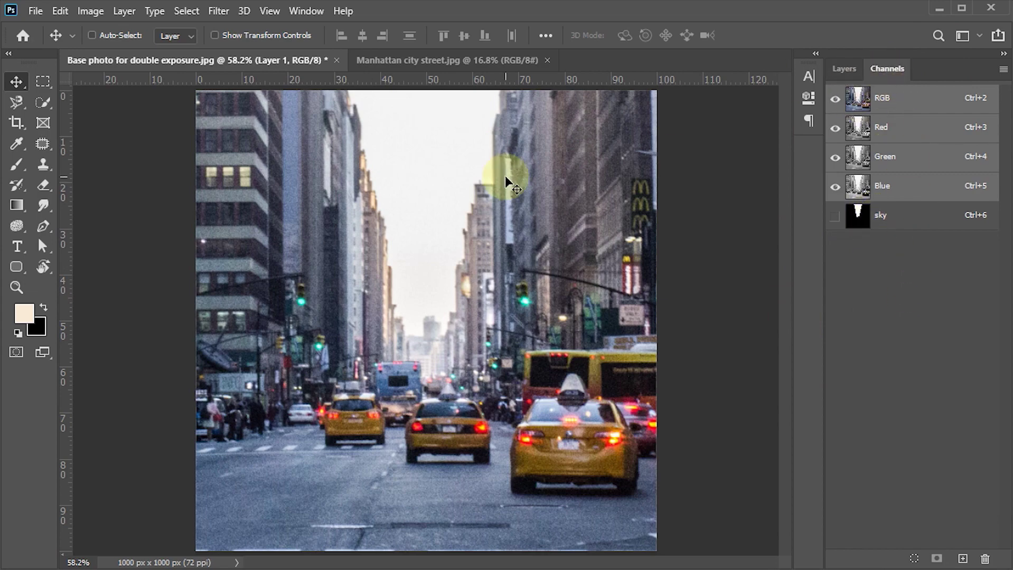
{"action": "left_click", "coordinate": [310, 15]}
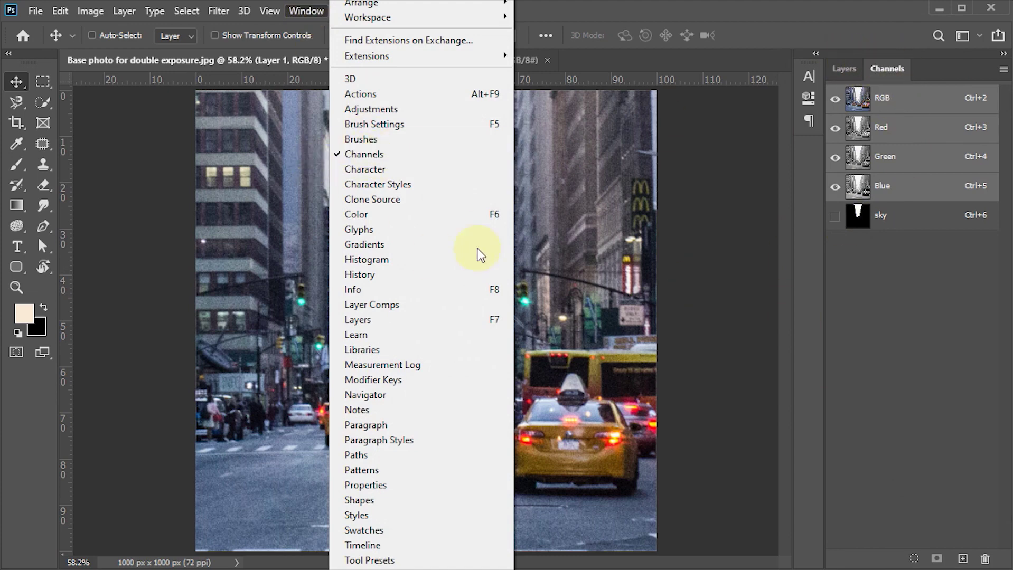
{"action": "left_click", "coordinate": [583, 253]}
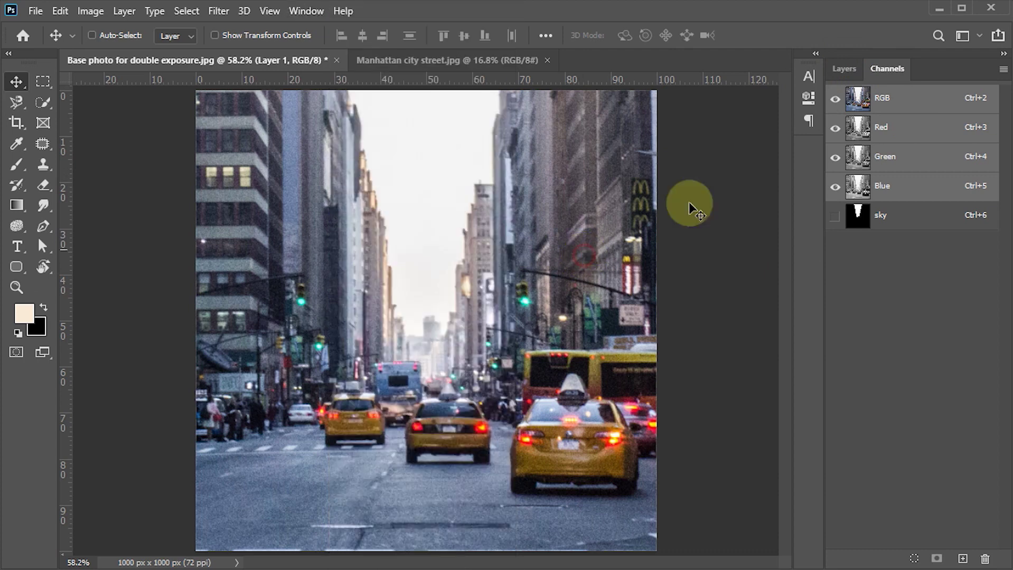
{"action": "left_click", "coordinate": [846, 66]}
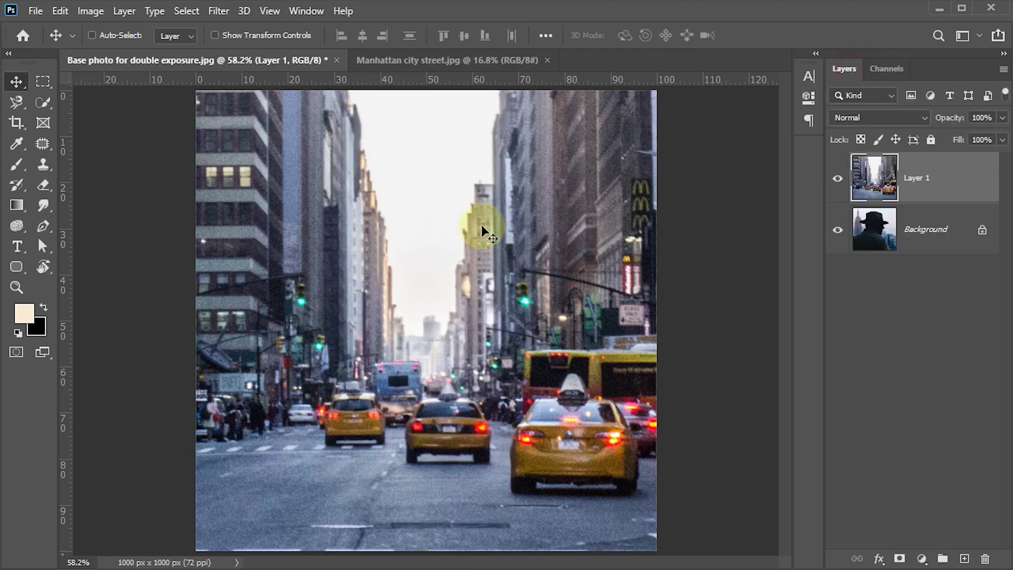
{"action": "left_click", "coordinate": [837, 179]}
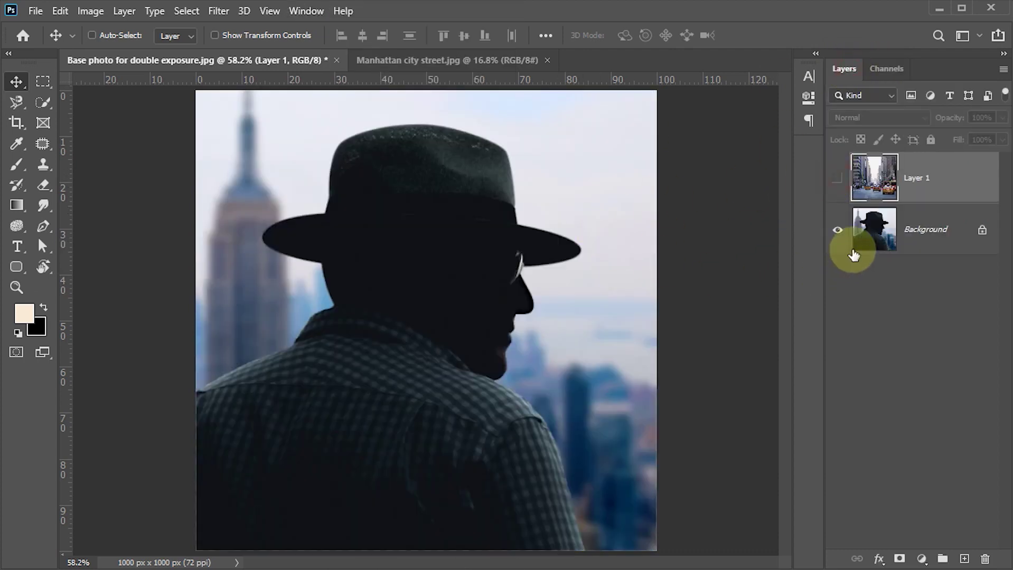
{"action": "left_click", "coordinate": [874, 230]}
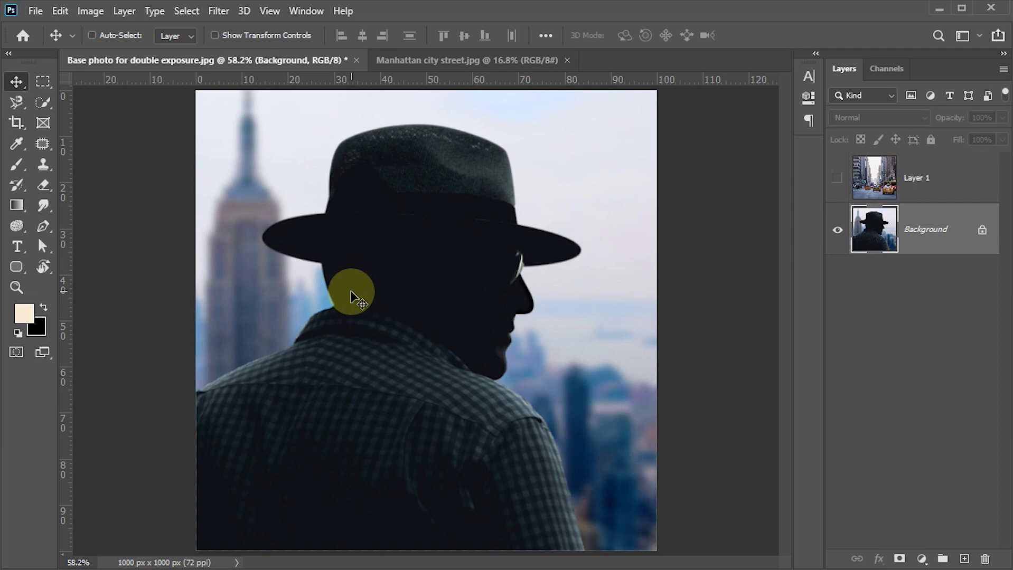
Select the man's hat, head and shoulders with Quick Selection at brush size 35
{"action": "key", "text": "w"}
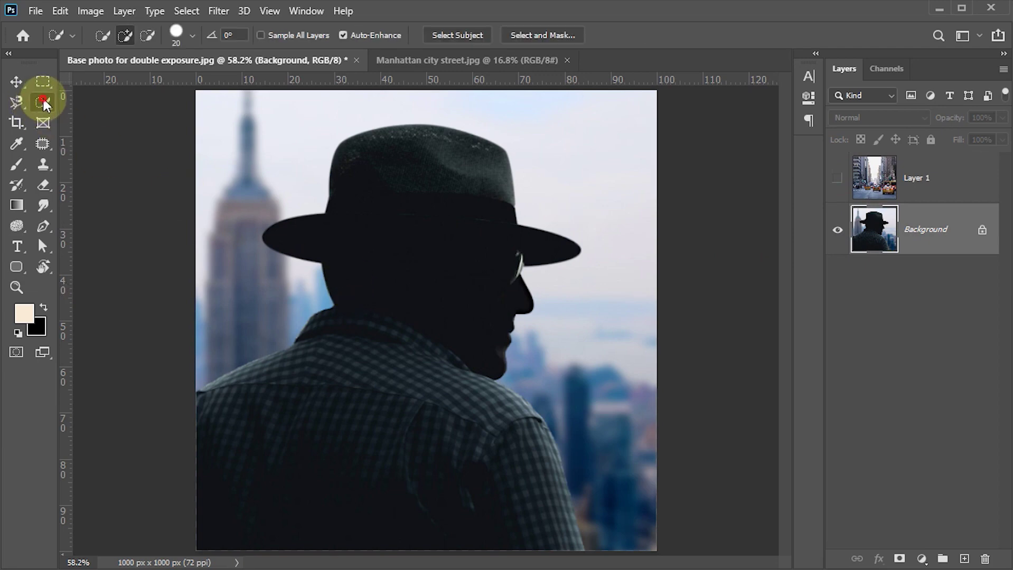
{"action": "left_click_drag", "start_coordinate": [45, 104], "coordinate": [101, 117]}
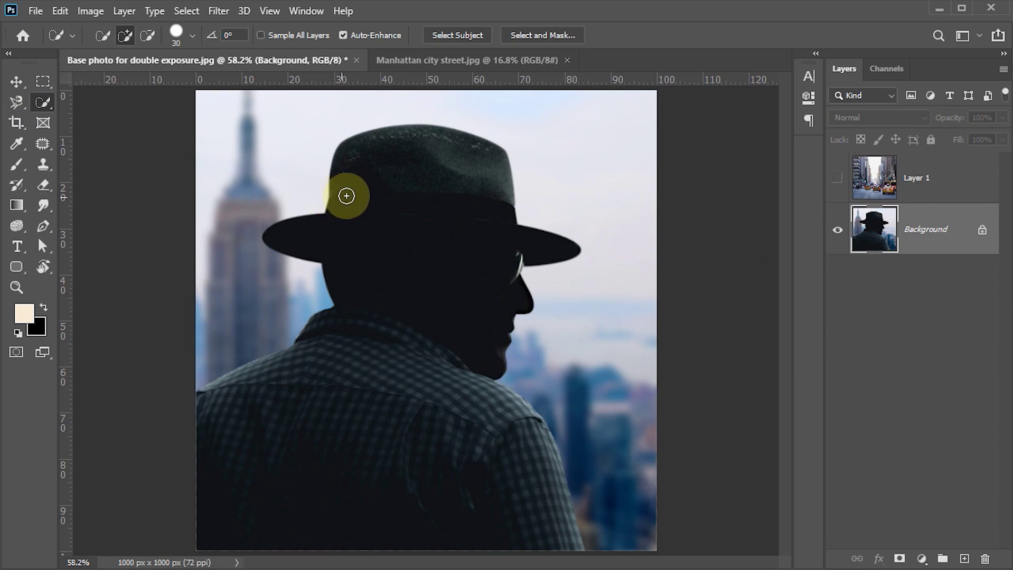
{"action": "key", "text": "bracketright"}
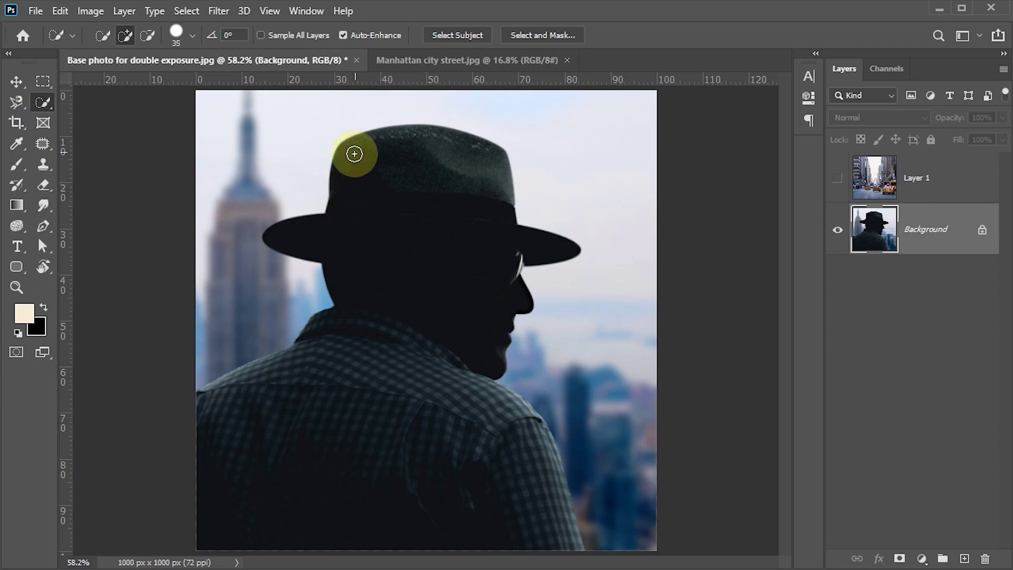
{"action": "mouse_move", "coordinate": [351, 142]}
{"action": "left_mouse_down"}
{"action": "mouse_move", "coordinate": [440, 249]}
{"action": "mouse_move", "coordinate": [393, 330]}
{"action": "mouse_move", "coordinate": [210, 406]}
{"action": "mouse_move", "coordinate": [226, 497]}
{"action": "left_mouse_up"}
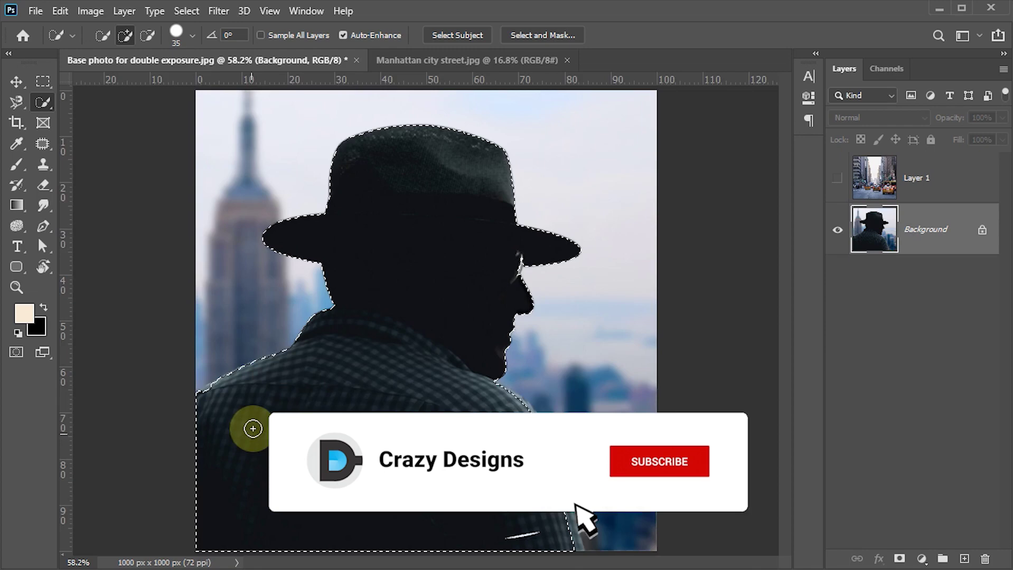
{"action": "scroll", "coordinate": [252, 428], "scroll_direction": "up", "scroll_amount": 5}
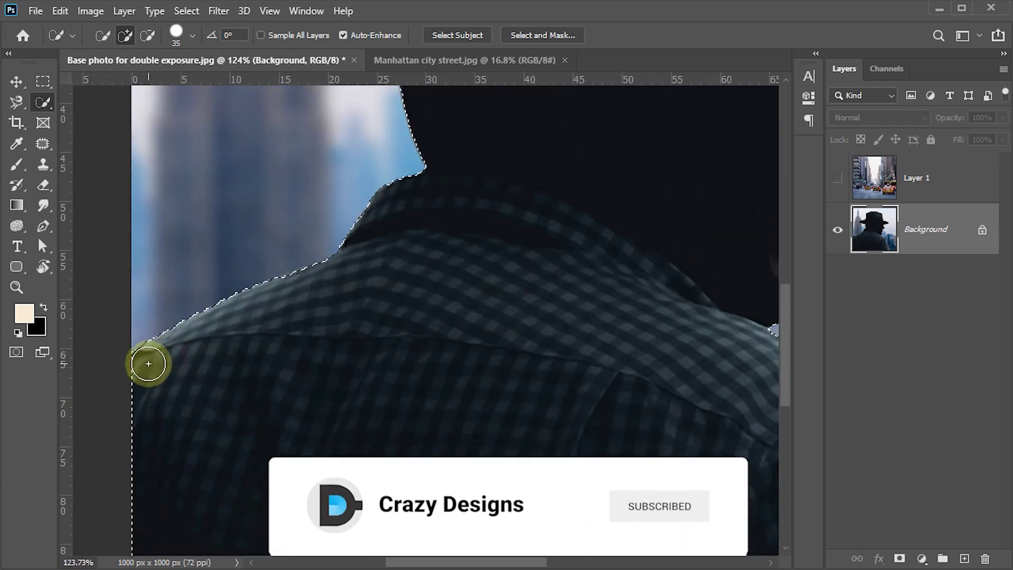
{"action": "left_click_drag", "start_coordinate": [506, 372], "coordinate": [327, 265]}
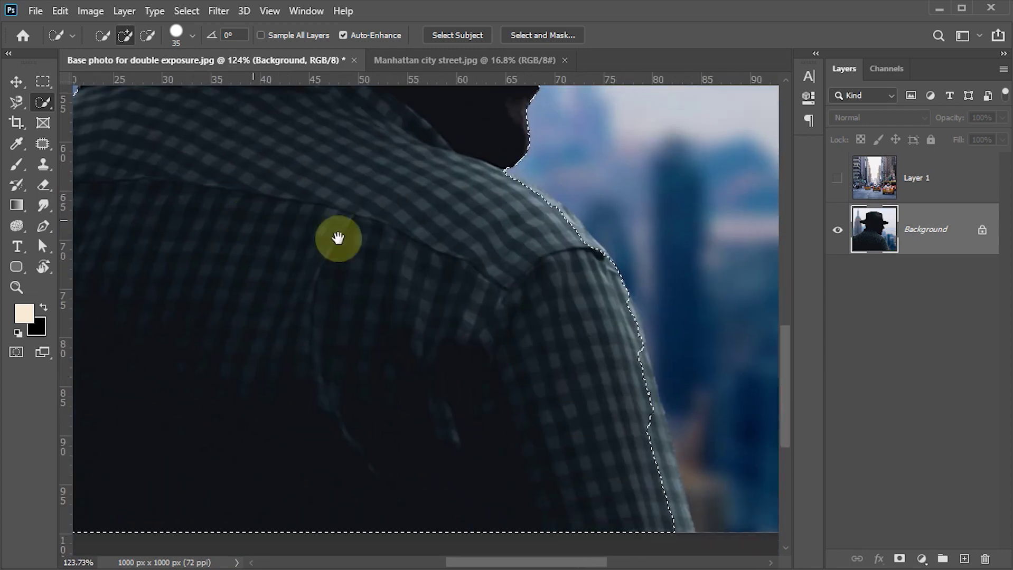
{"action": "mouse_move", "coordinate": [536, 217]}
{"action": "left_mouse_down"}
{"action": "mouse_move", "coordinate": [567, 242]}
{"action": "mouse_move", "coordinate": [562, 229]}
{"action": "mouse_move", "coordinate": [653, 506]}
{"action": "mouse_move", "coordinate": [651, 447]}
{"action": "left_mouse_up"}
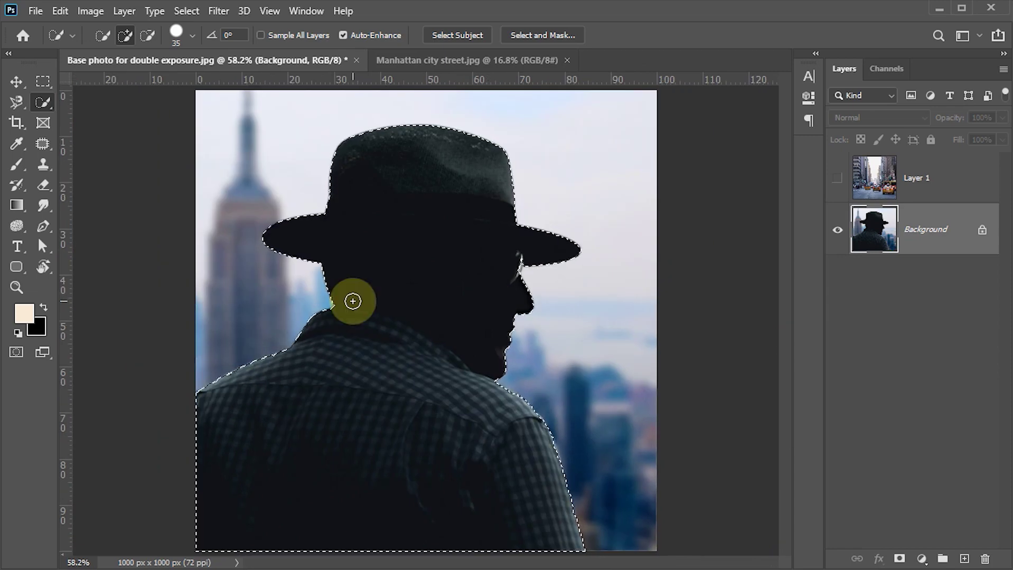
Show Layer 1, mask it to the silhouette selection and set blending to Screen
{"action": "left_click", "coordinate": [838, 180]}
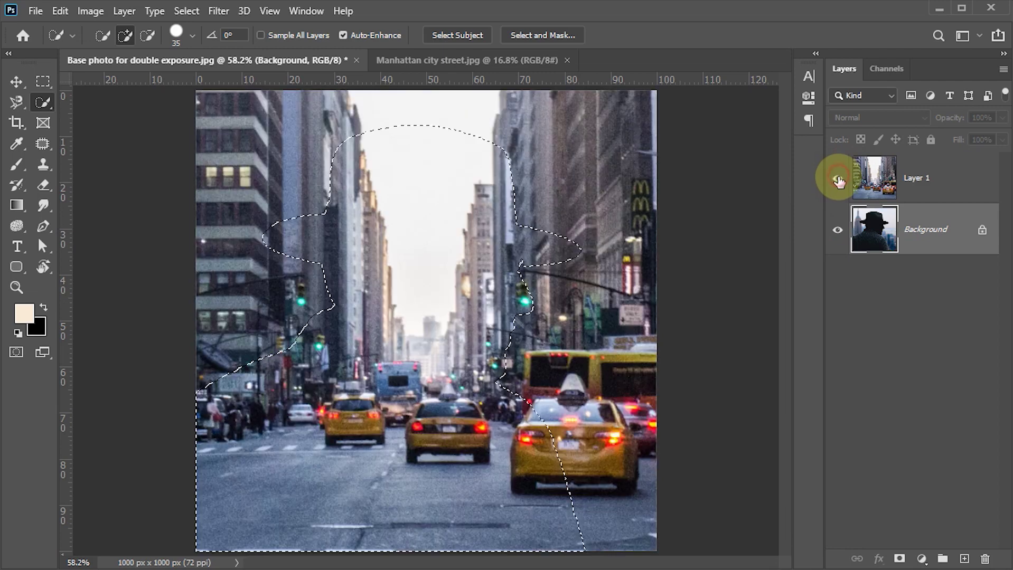
{"action": "left_click", "coordinate": [876, 186]}
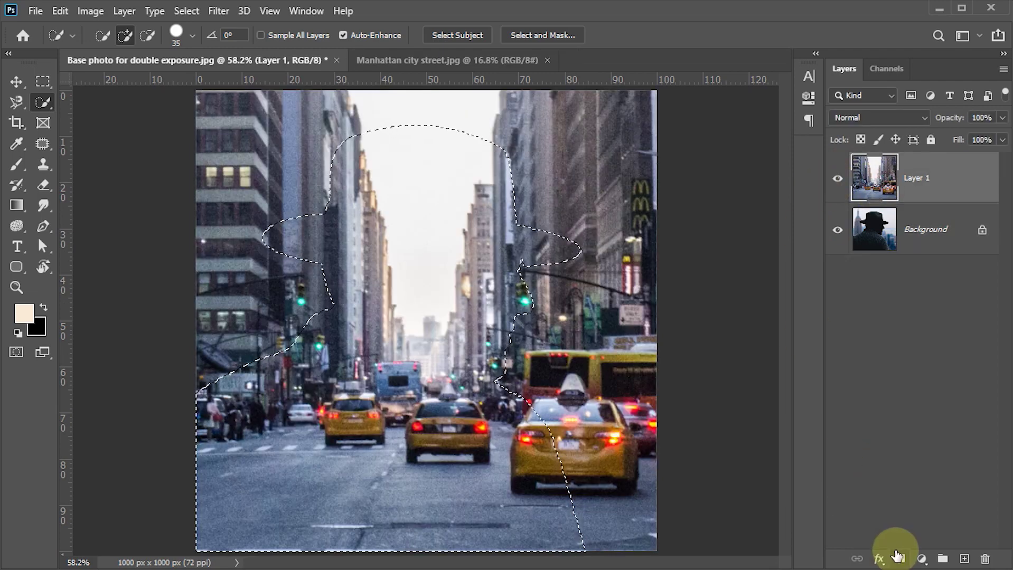
{"action": "left_click", "coordinate": [899, 558]}
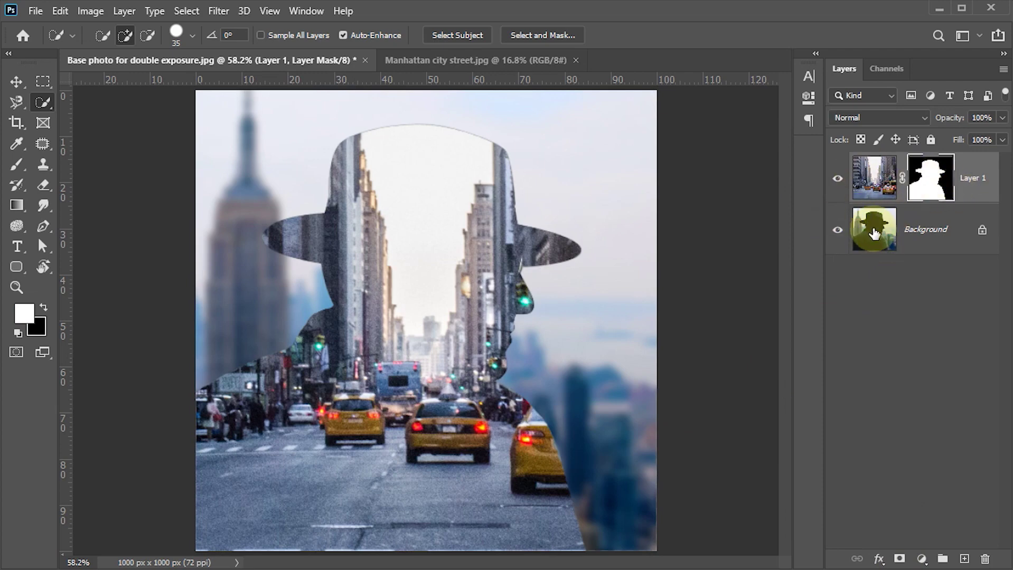
{"action": "key", "text": "v"}
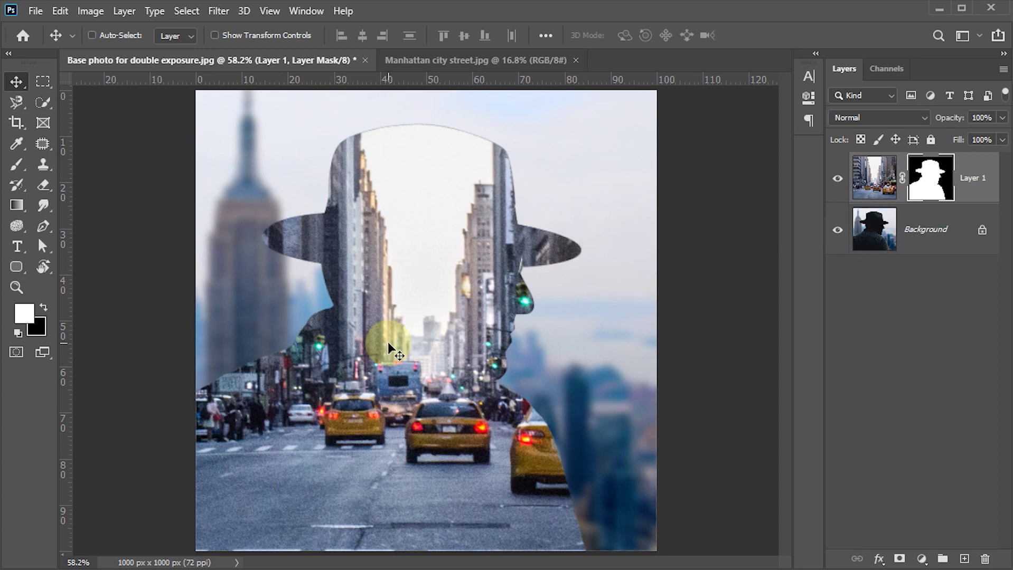
{"action": "left_click", "coordinate": [923, 120]}
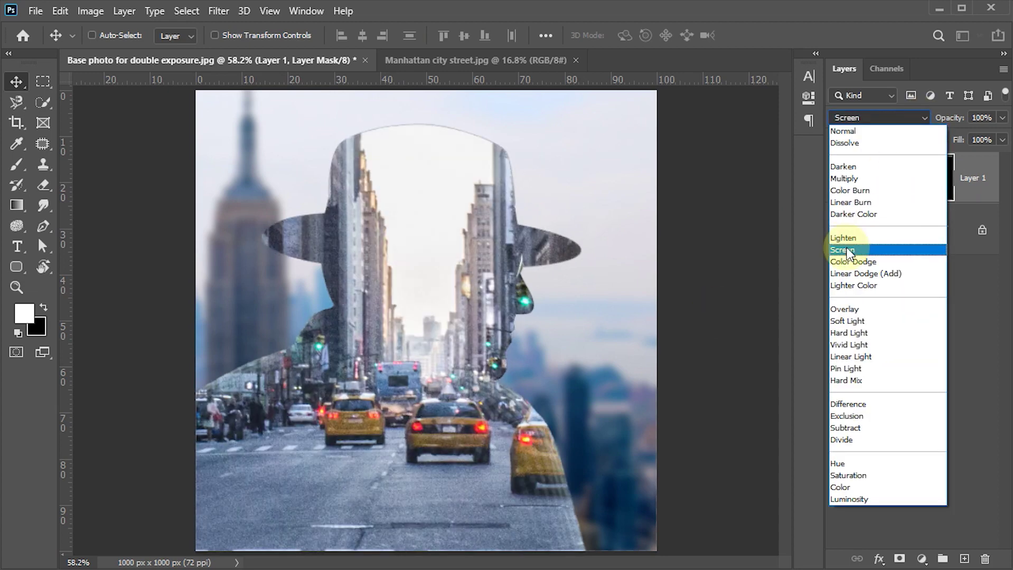
{"action": "left_click", "coordinate": [846, 250]}
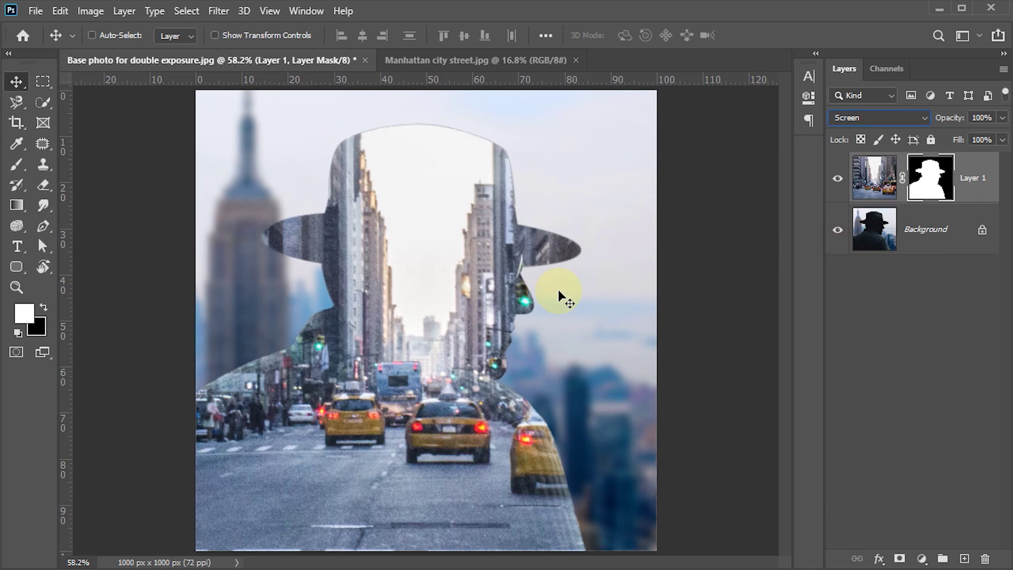
Add a Color Lookup adjustment layer using LateSunset.3DL, then reselect Layer 1
{"action": "left_click", "coordinate": [921, 560]}
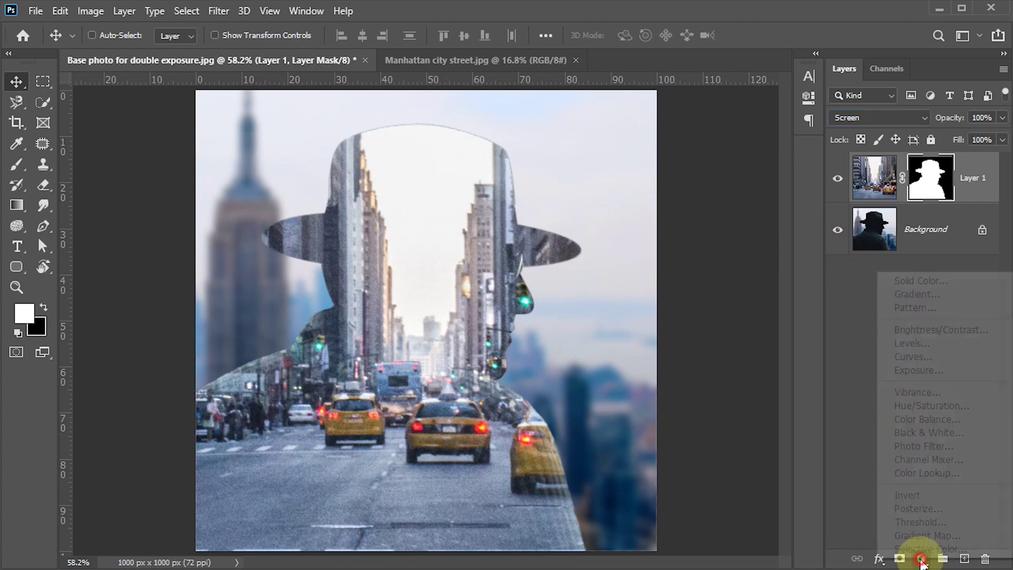
{"action": "left_click", "coordinate": [920, 473]}
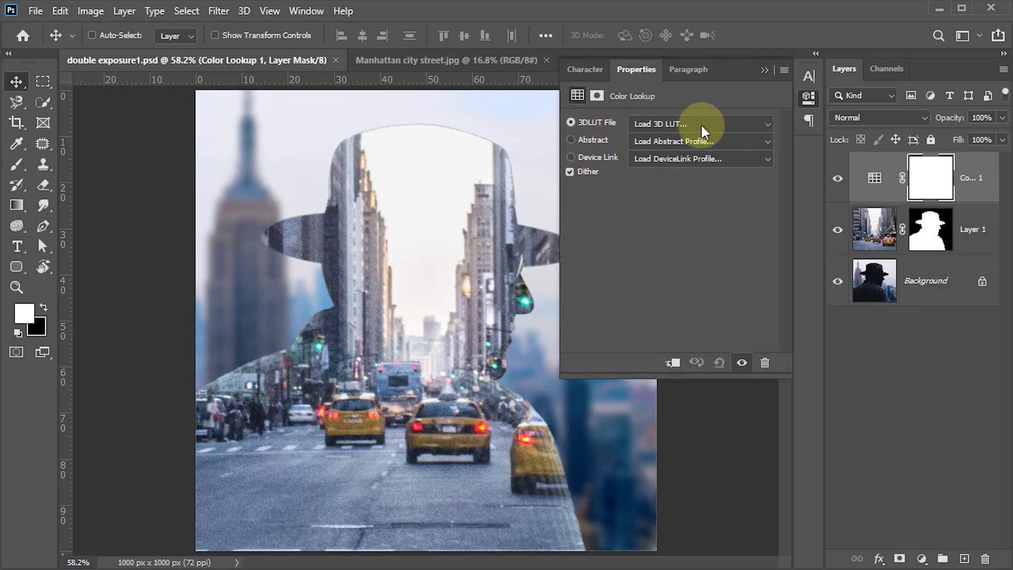
{"action": "left_click", "coordinate": [720, 123]}
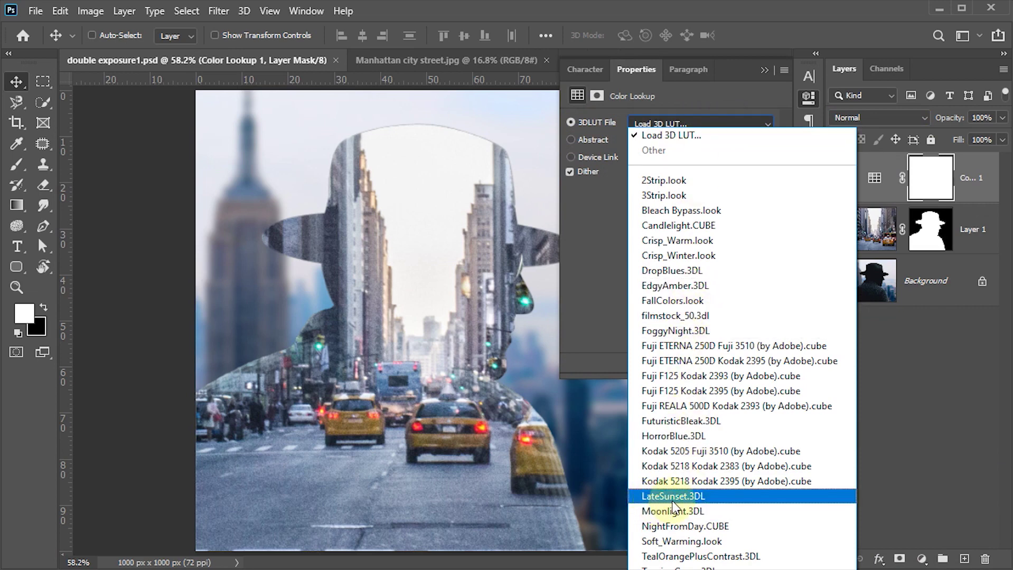
{"action": "left_click", "coordinate": [690, 498]}
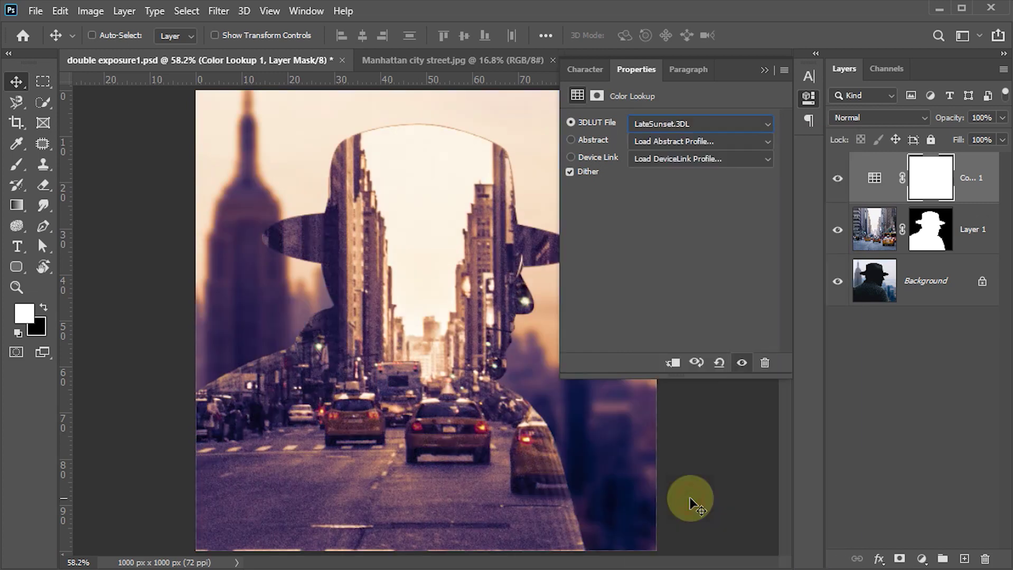
{"action": "left_click", "coordinate": [807, 97]}
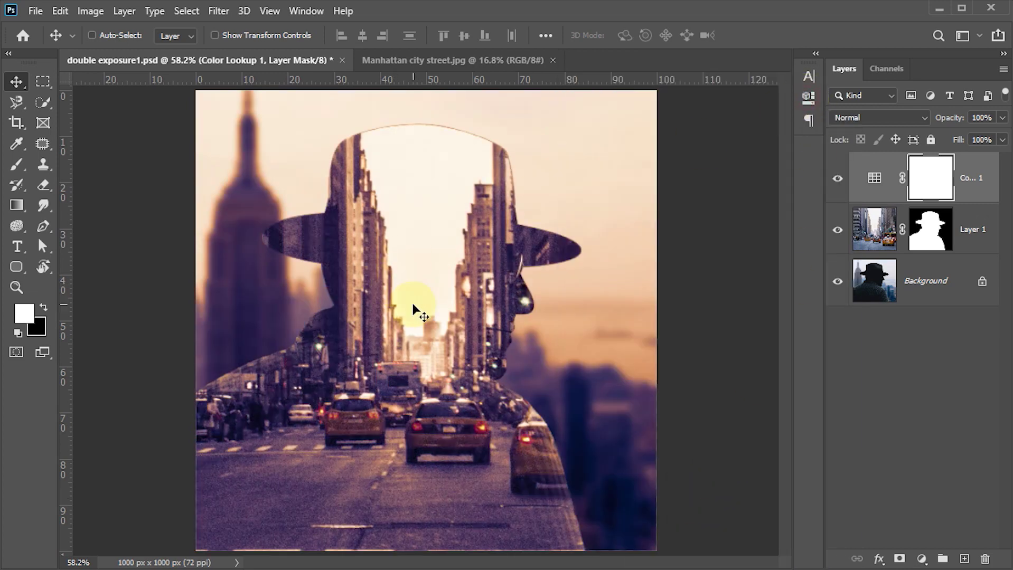
{"action": "left_click", "coordinate": [869, 231]}
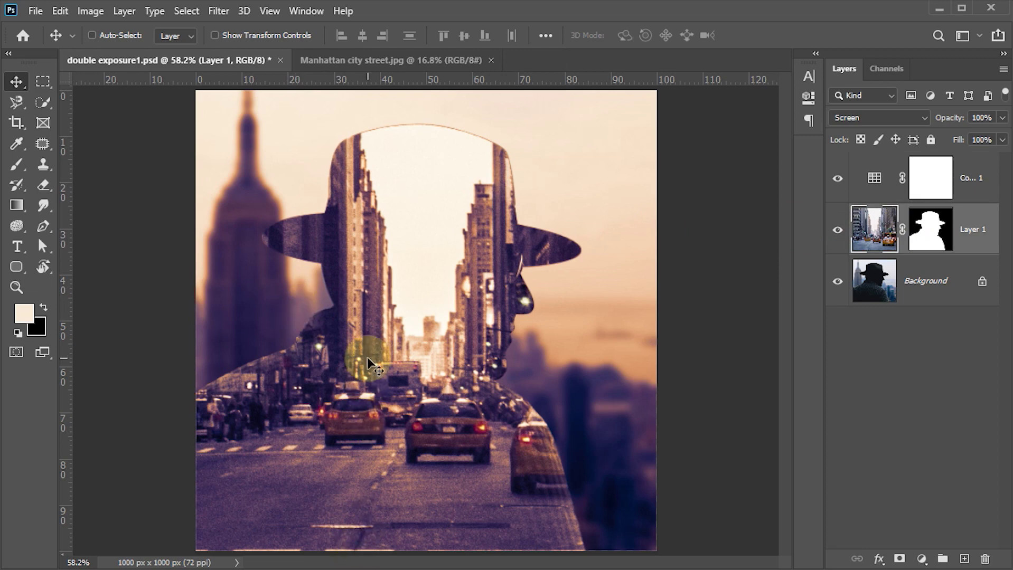
Set up the Gradient Tool with Basics Foreground to Transparent and a black foreground
{"action": "key", "text": "g"}
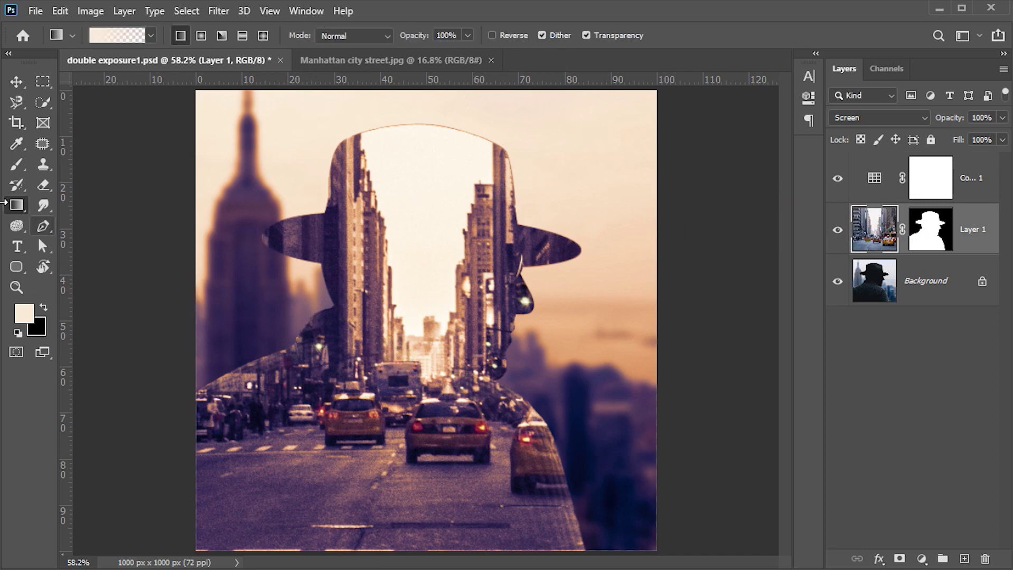
{"action": "right_click", "coordinate": [11, 208]}
{"action": "left_click", "coordinate": [83, 205]}
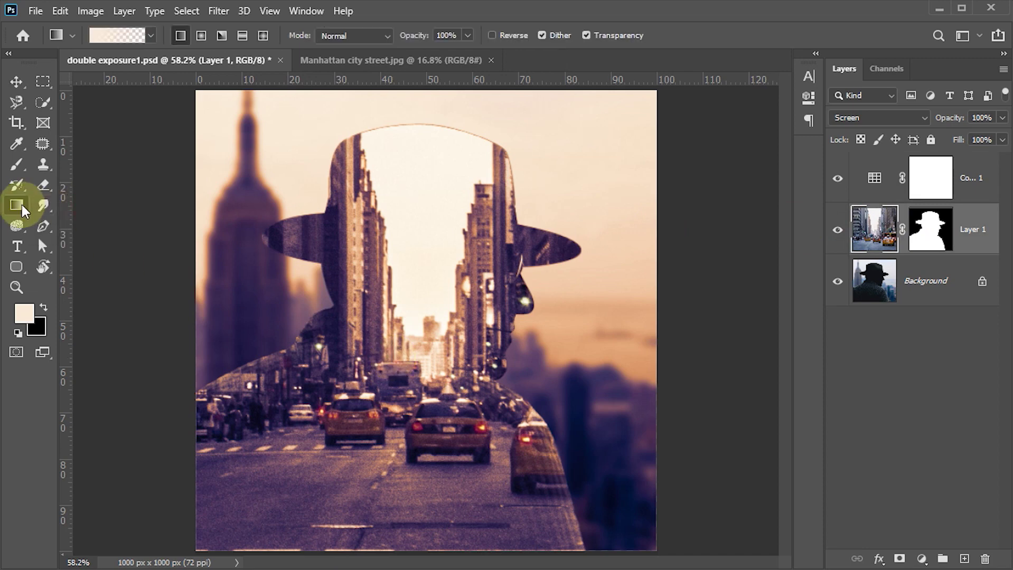
{"action": "left_click", "coordinate": [112, 36]}
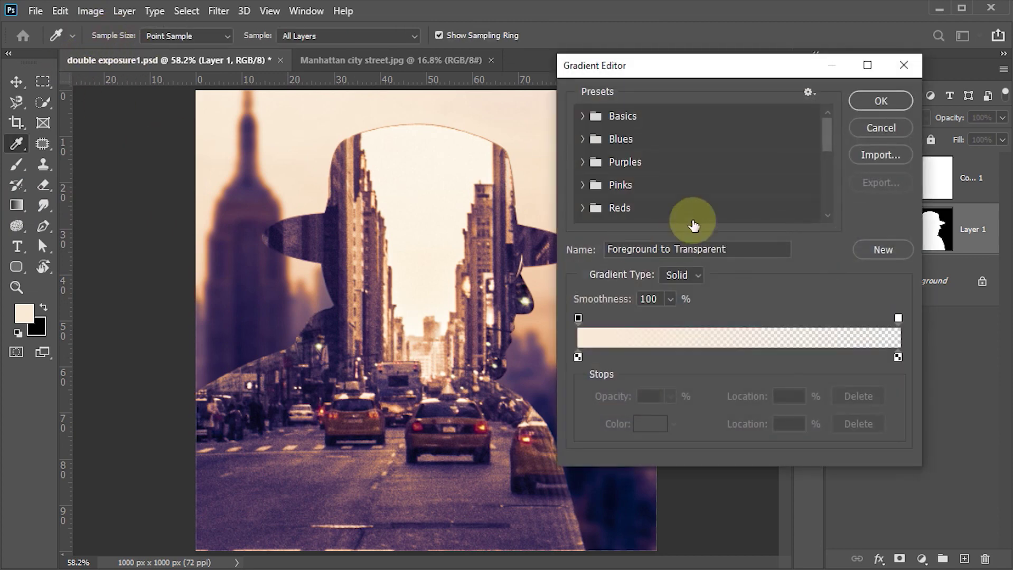
{"action": "left_click", "coordinate": [583, 118]}
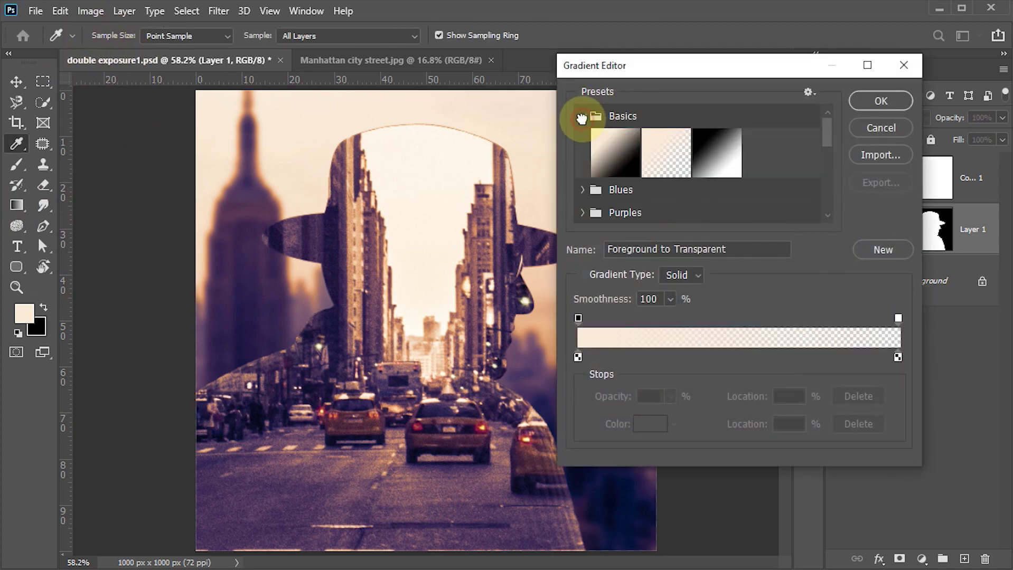
{"action": "left_click", "coordinate": [665, 162]}
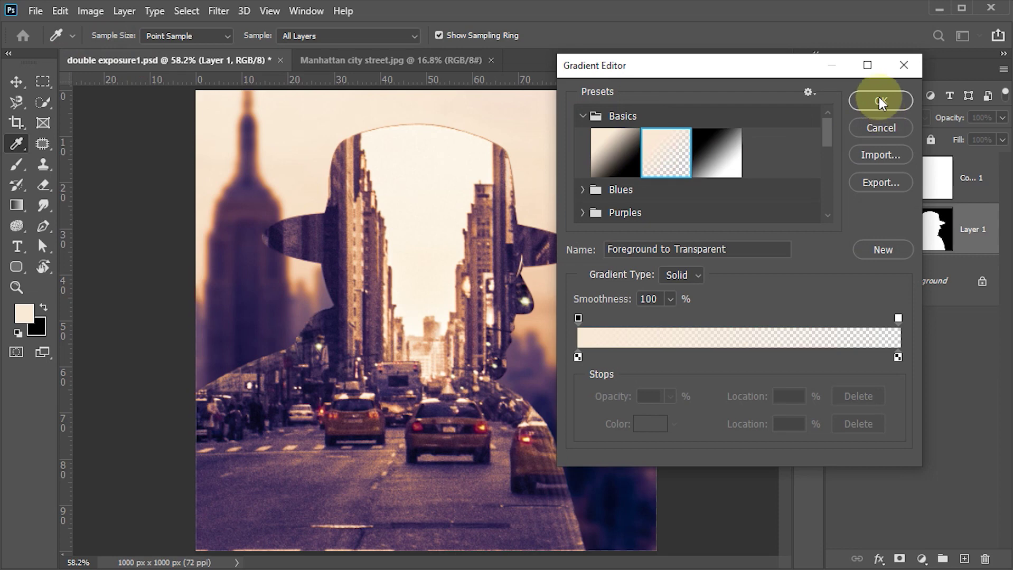
{"action": "left_click", "coordinate": [878, 100]}
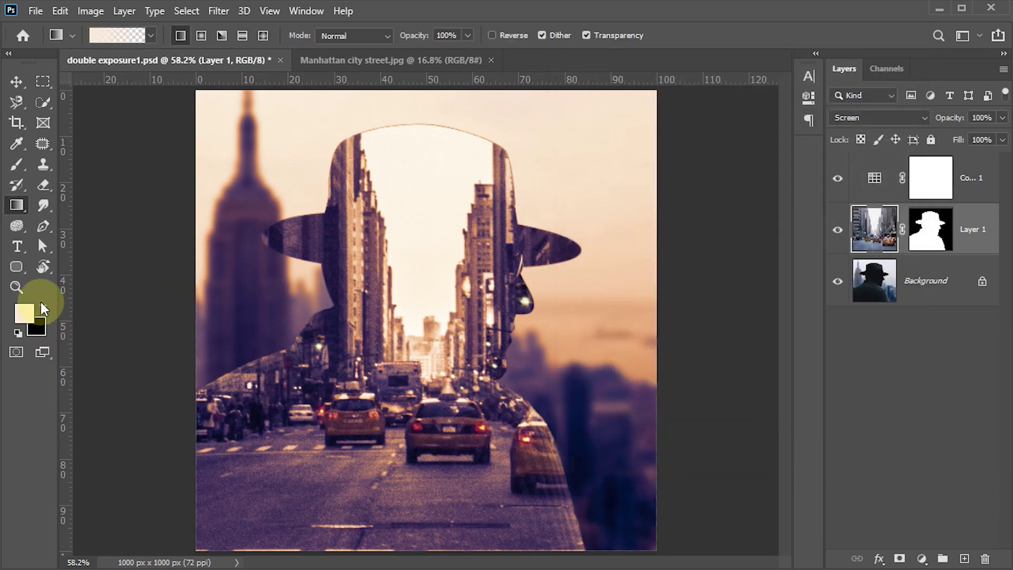
{"action": "left_click", "coordinate": [43, 308]}
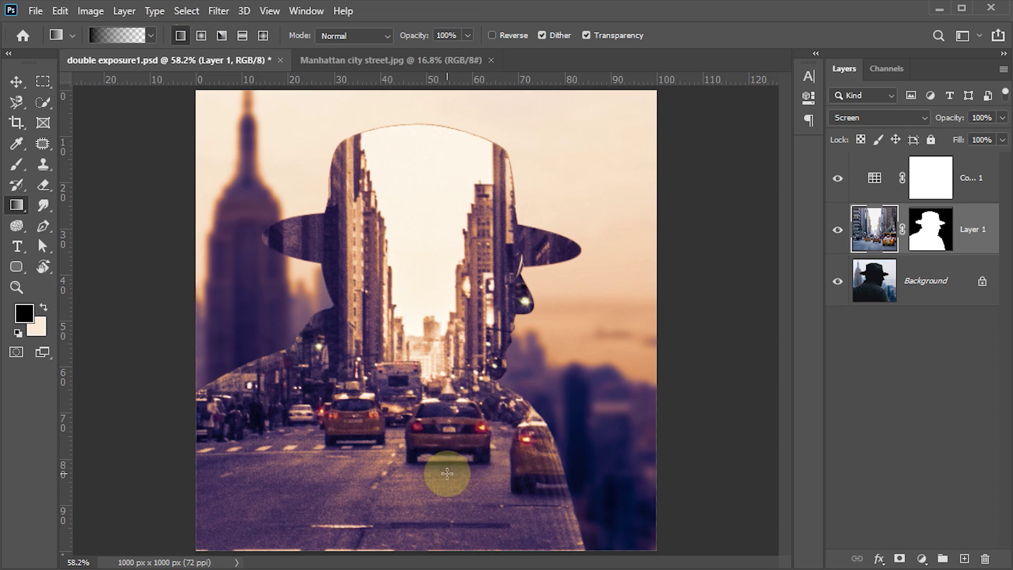
Drag the gradient upward from below the image to darken the bottom
{"action": "scroll", "coordinate": [447, 474], "scroll_direction": "down", "scroll_amount": 1}
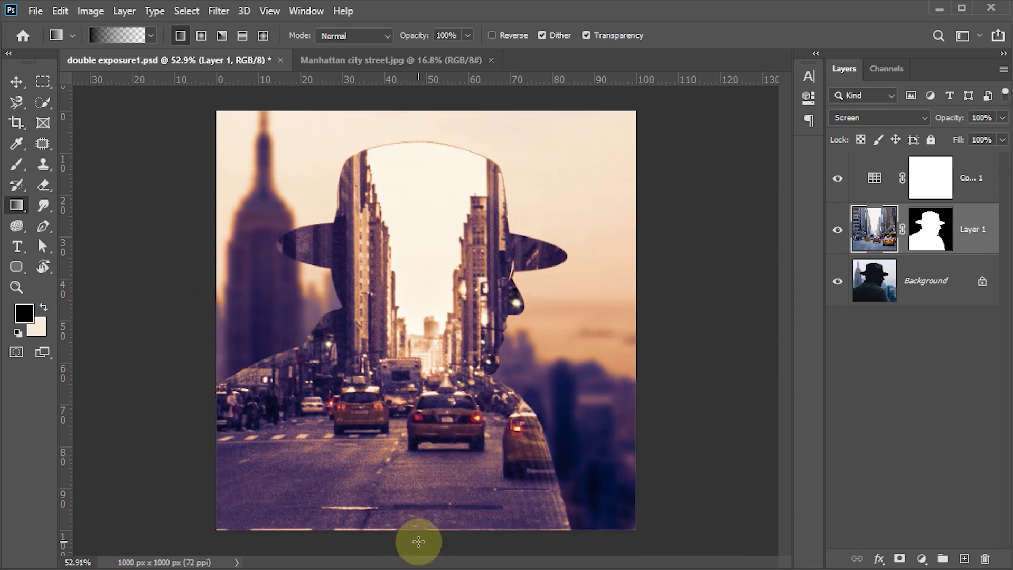
{"action": "left_click_drag", "start_coordinate": [420, 542], "coordinate": [420, 344]}
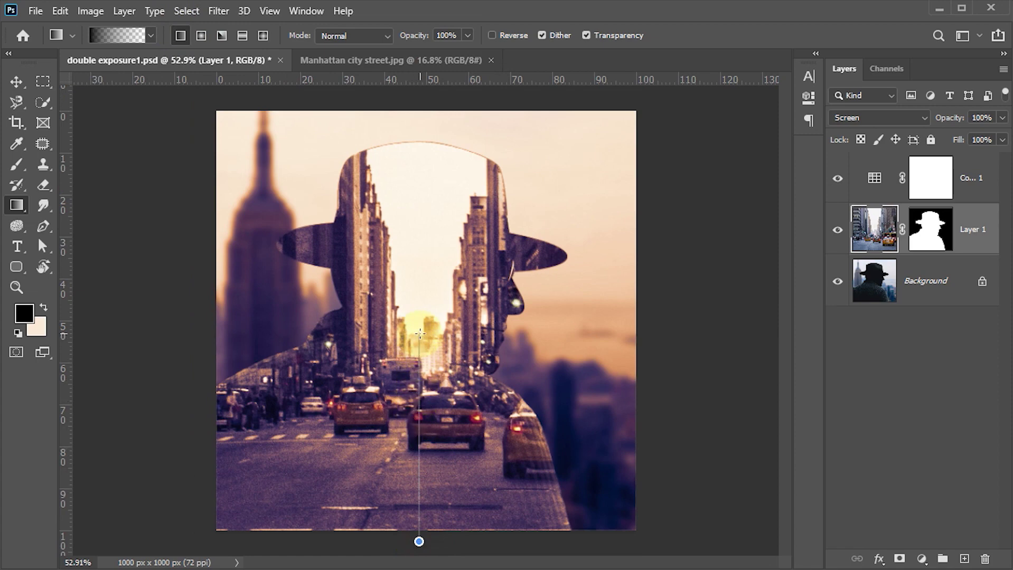
{"action": "left_click_drag", "start_coordinate": [420, 331], "coordinate": [420, 333]}
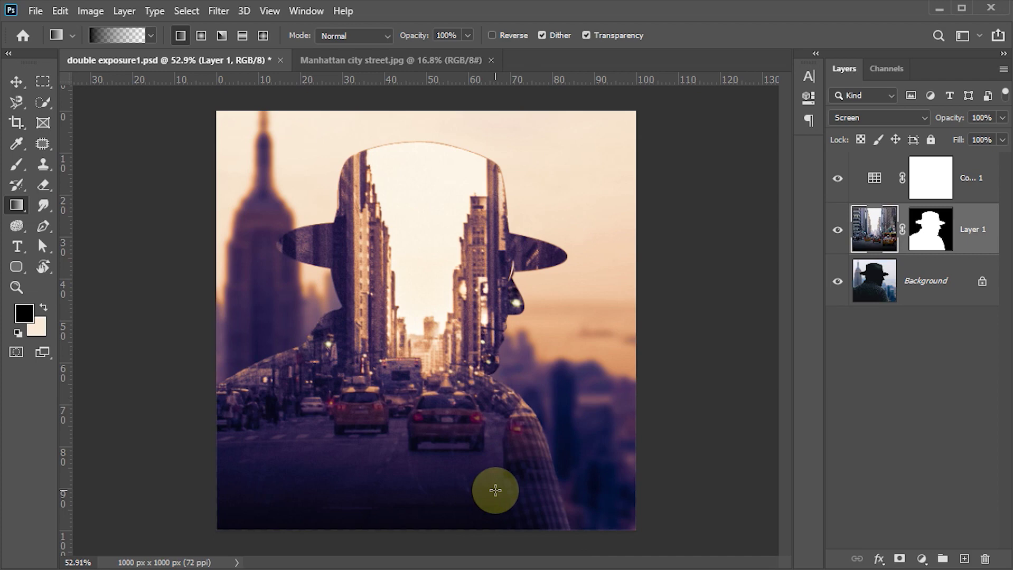
{"action": "scroll", "coordinate": [495, 491], "scroll_direction": "up", "scroll_amount": 1}
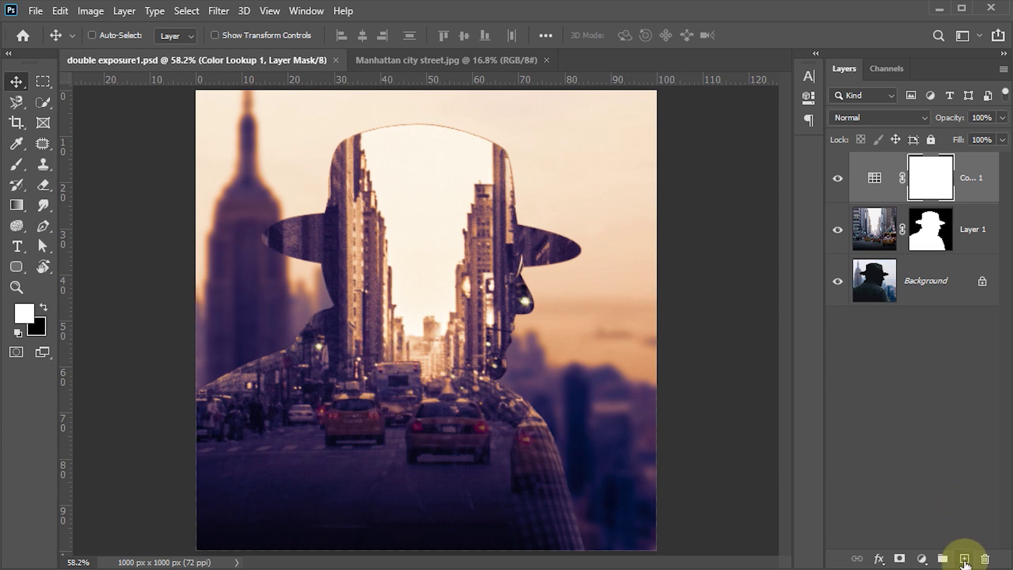
Add a new Layer 2 above Layer 1 and set its blend mode to Screen
{"action": "left_click", "coordinate": [874, 230]}
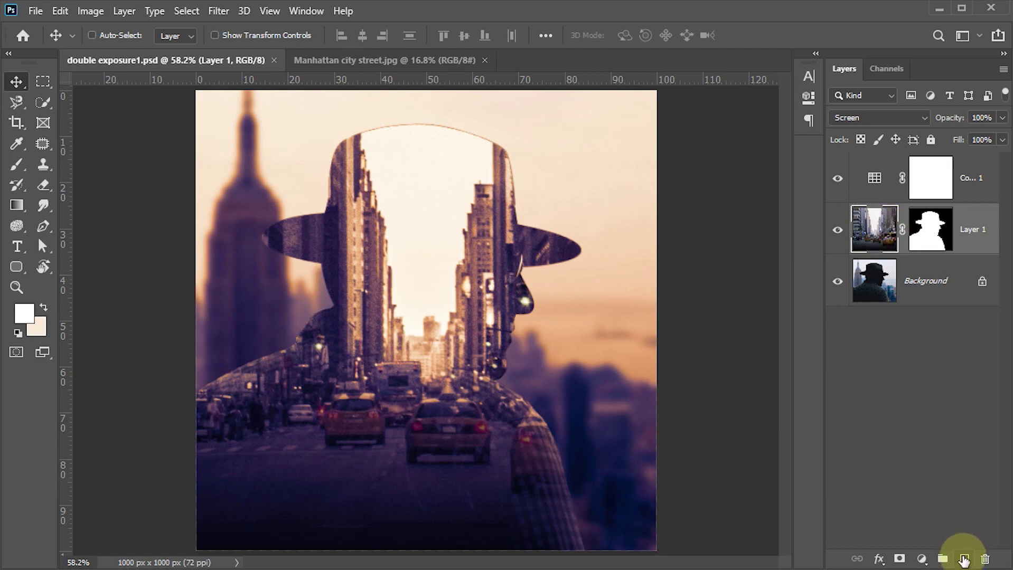
{"action": "left_click", "coordinate": [963, 560]}
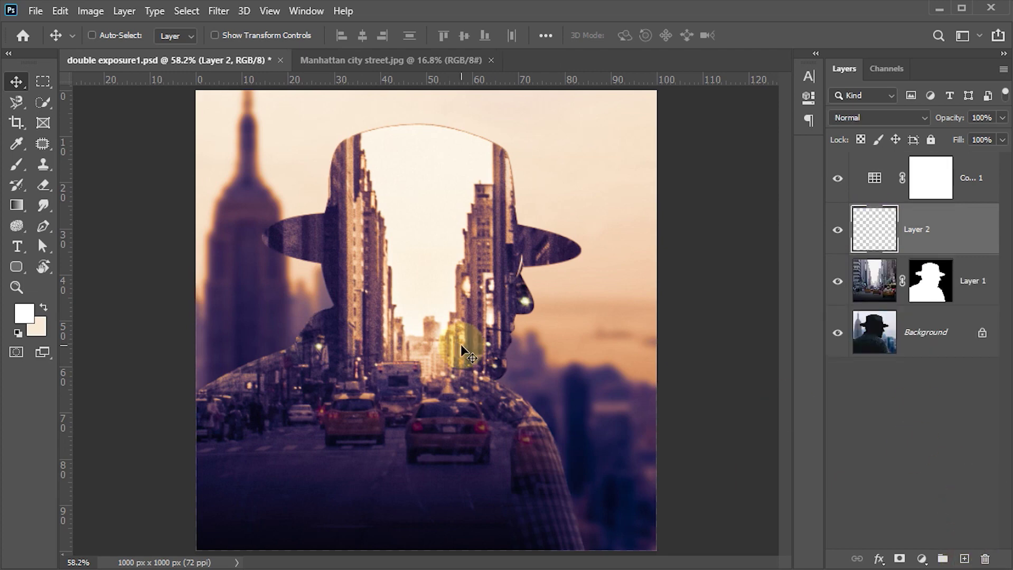
{"action": "left_click", "coordinate": [859, 117]}
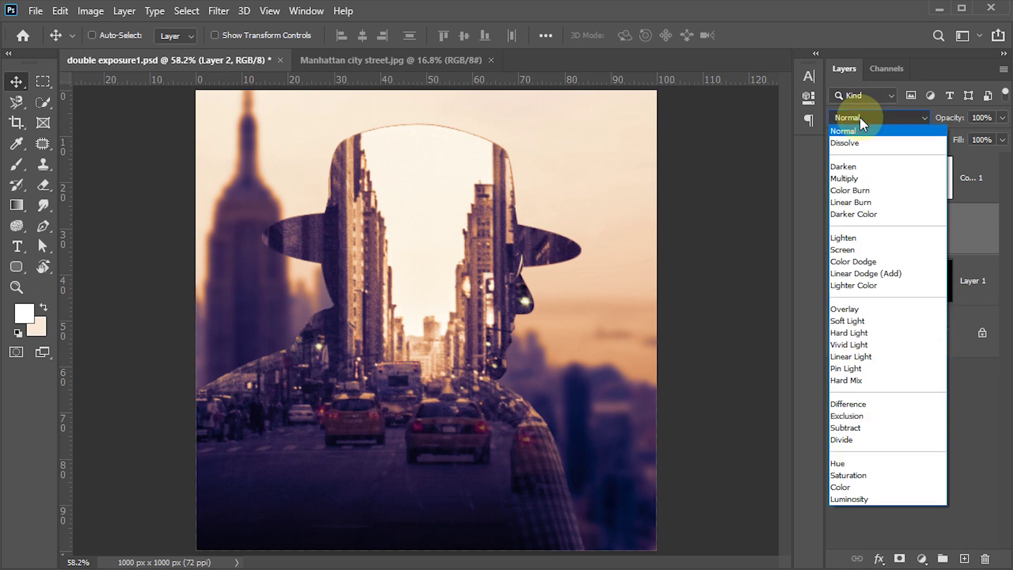
{"action": "left_click", "coordinate": [856, 250]}
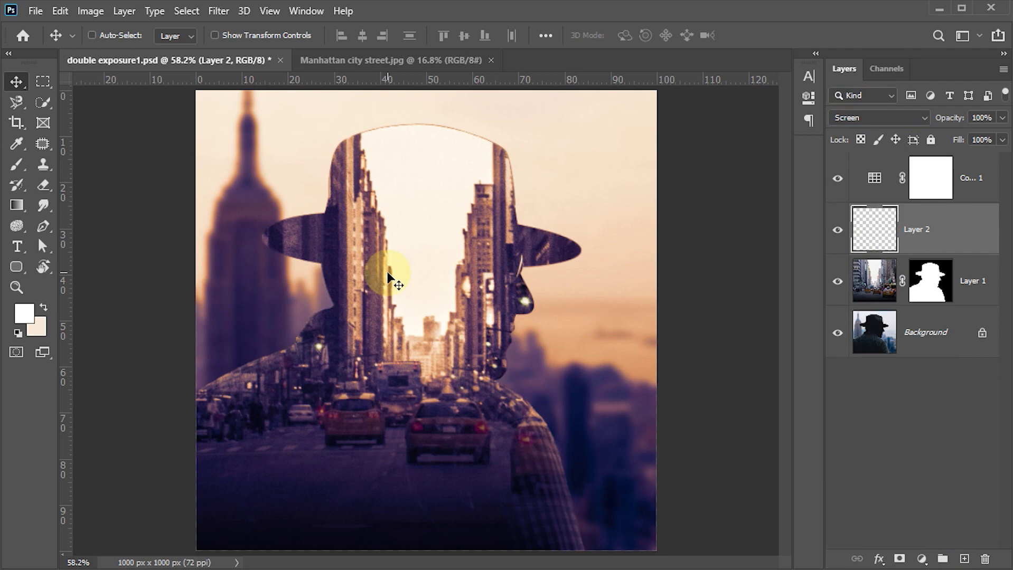
Paint a soft white glow at the street's vanishing point with an 80% opacity brush
{"action": "key", "text": "b"}
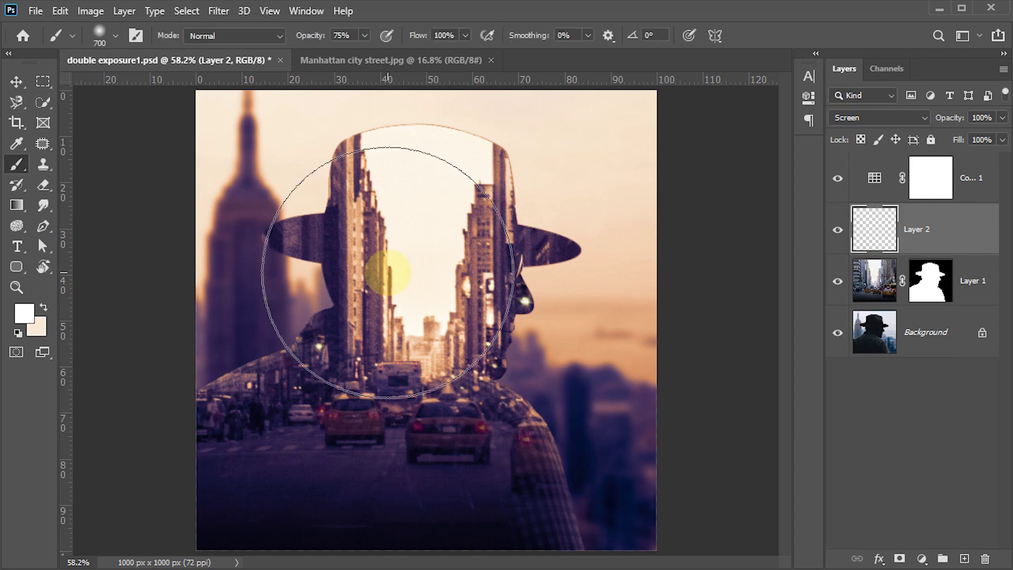
{"action": "left_click", "coordinate": [352, 36]}
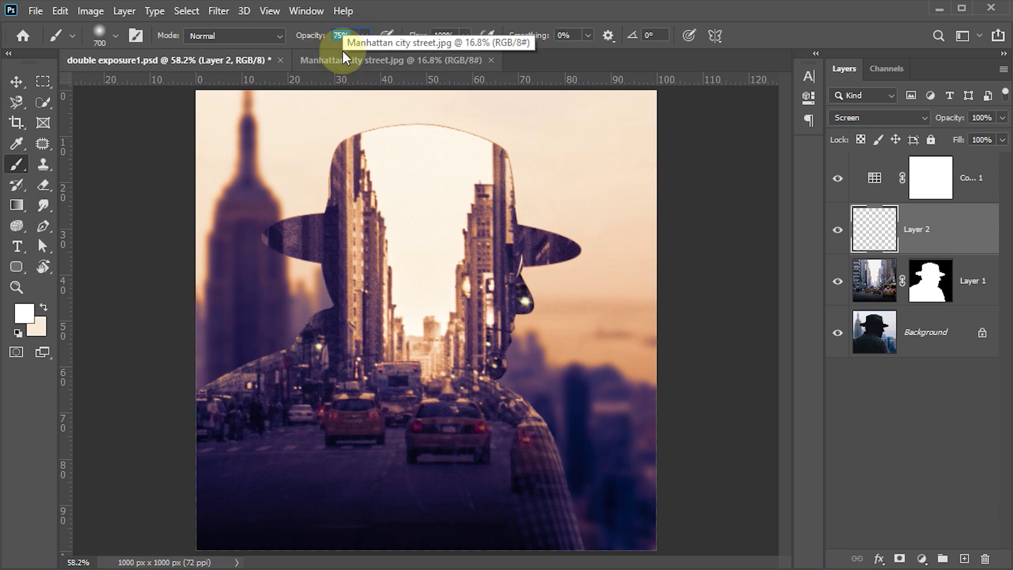
{"action": "type", "text": "80"}
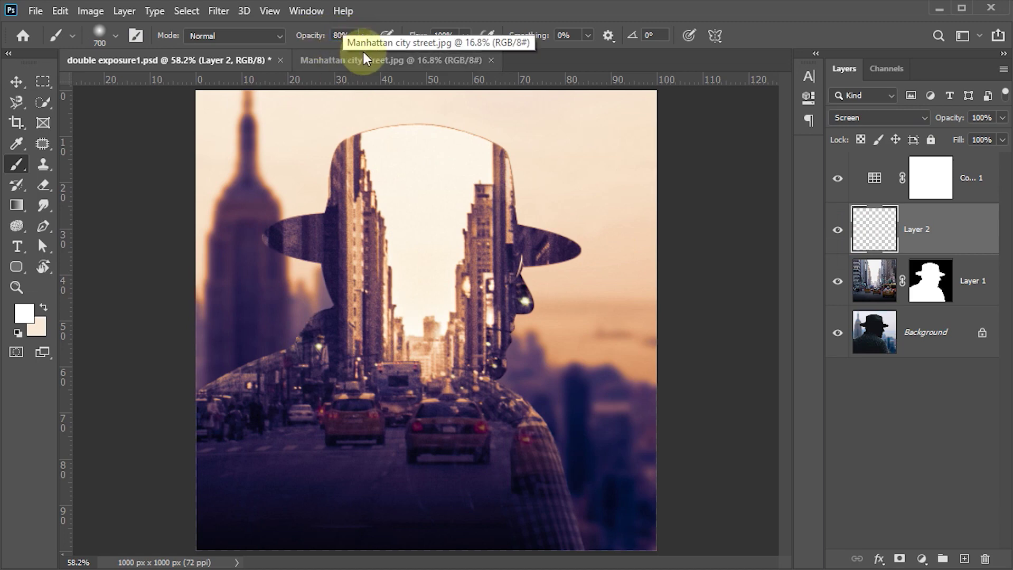
{"action": "key", "text": "Return"}
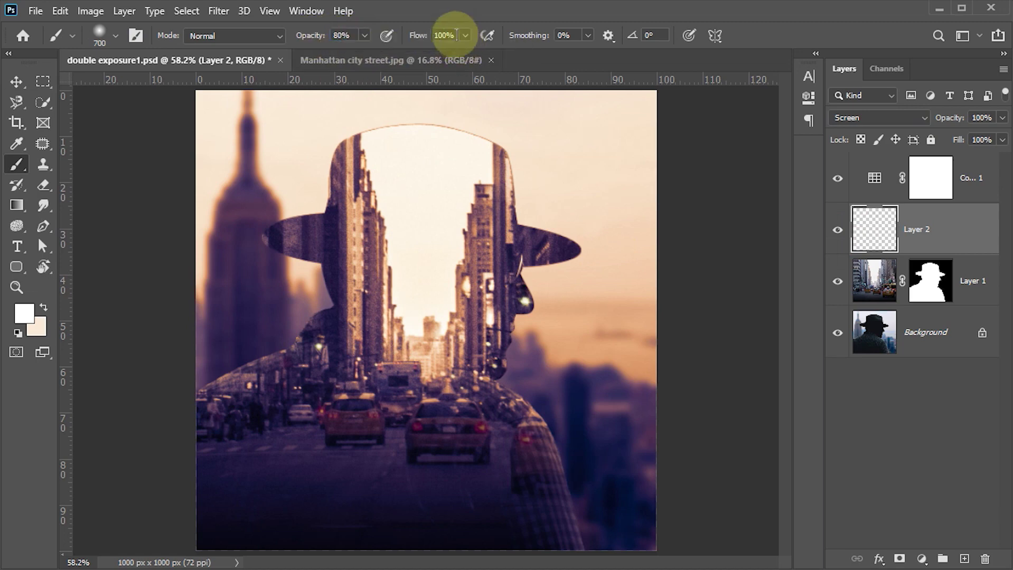
{"action": "left_click", "coordinate": [116, 35]}
{"action": "left_click", "coordinate": [410, 11]}
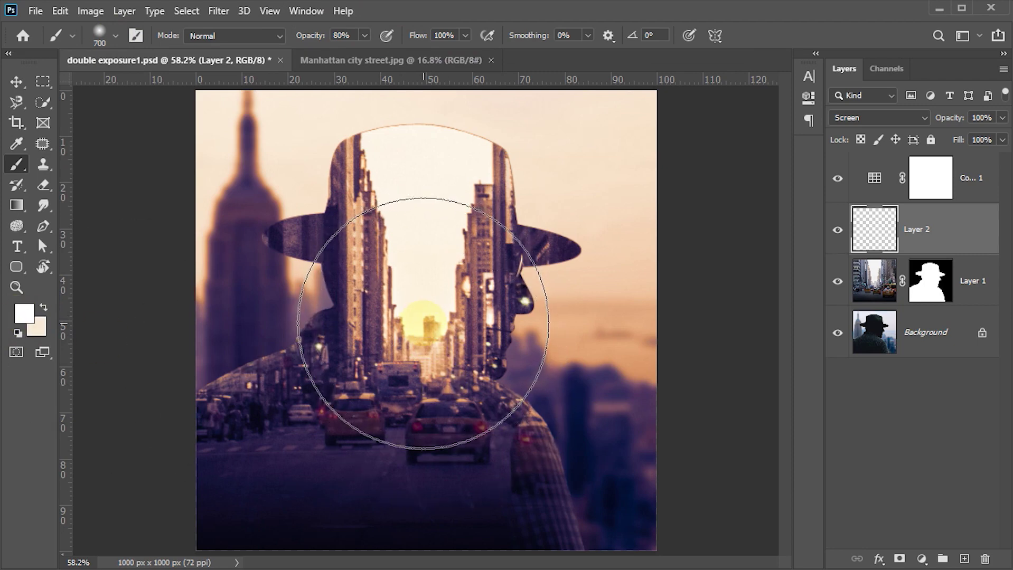
{"action": "left_click", "coordinate": [423, 323]}
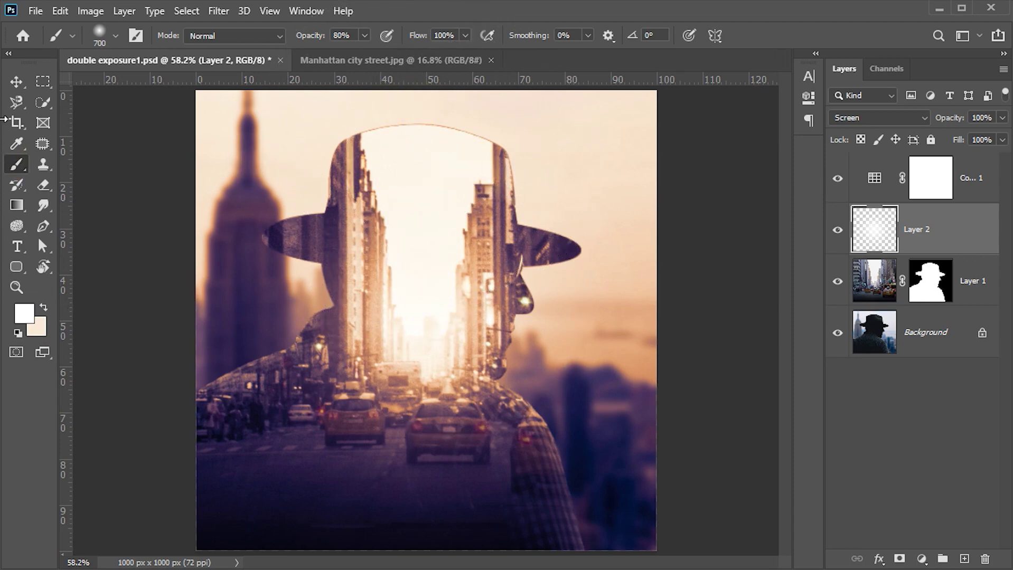
{"action": "left_click", "coordinate": [16, 82]}
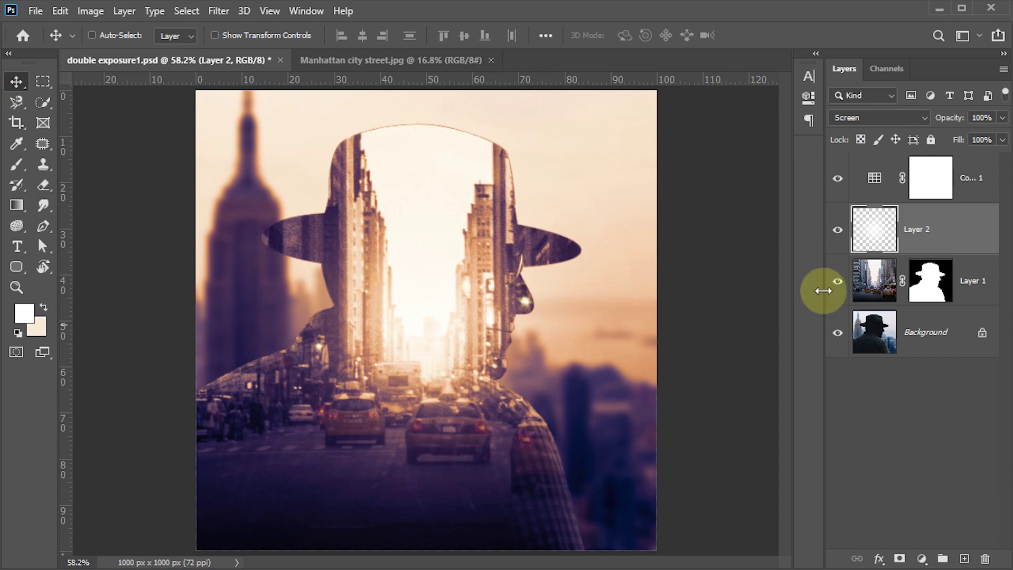
Stamp all visible layers above Color Lookup 1 into a new Layer 3, then save the document
{"action": "left_click", "coordinate": [870, 182]}
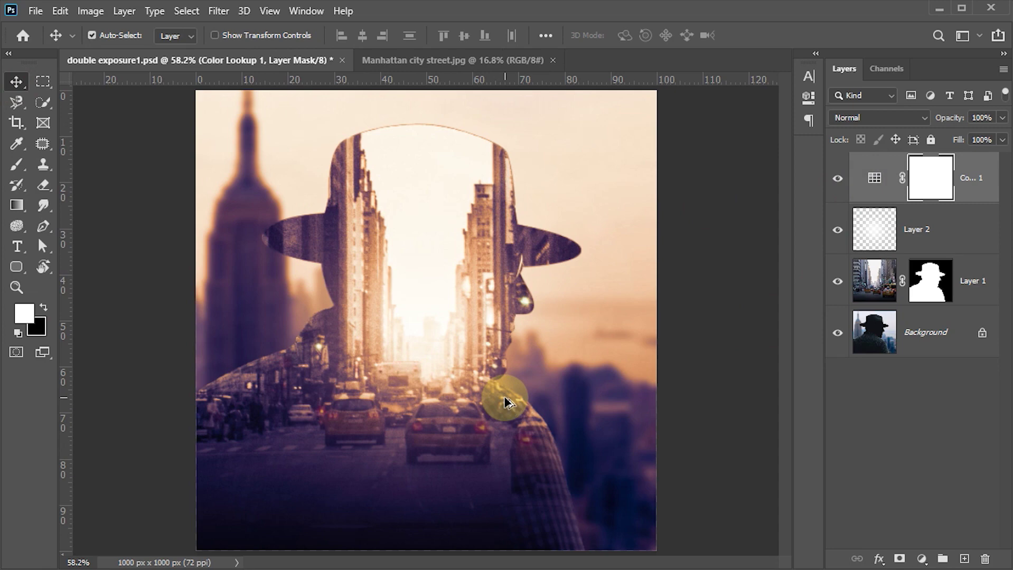
{"action": "key", "text": "ctrl+shift+alt+e"}
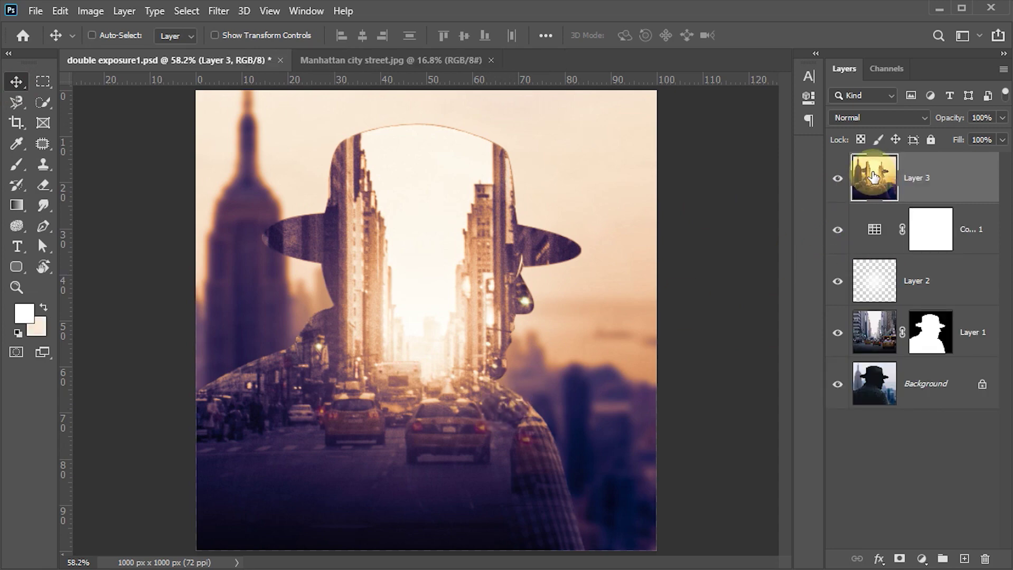
{"action": "key", "text": "ctrl+s"}
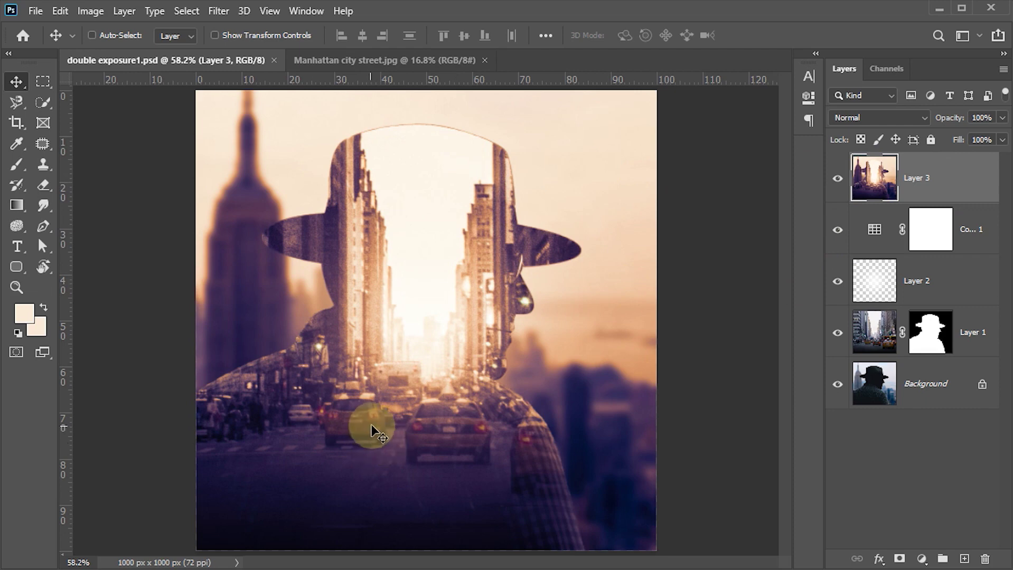
Load the hatted silhouette as a selection, expand it by 2 pixels, and inspect it zoomed in
{"action": "left_click", "coordinate": [931, 336], "text": "ctrl"}
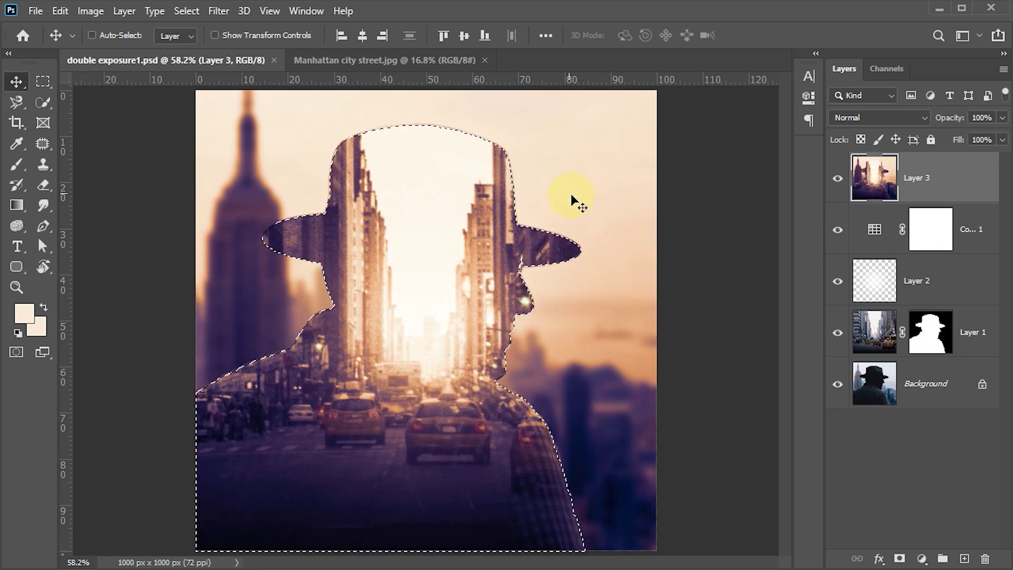
{"action": "left_click", "coordinate": [192, 14]}
{"action": "mouse_move", "coordinate": [237, 235]}
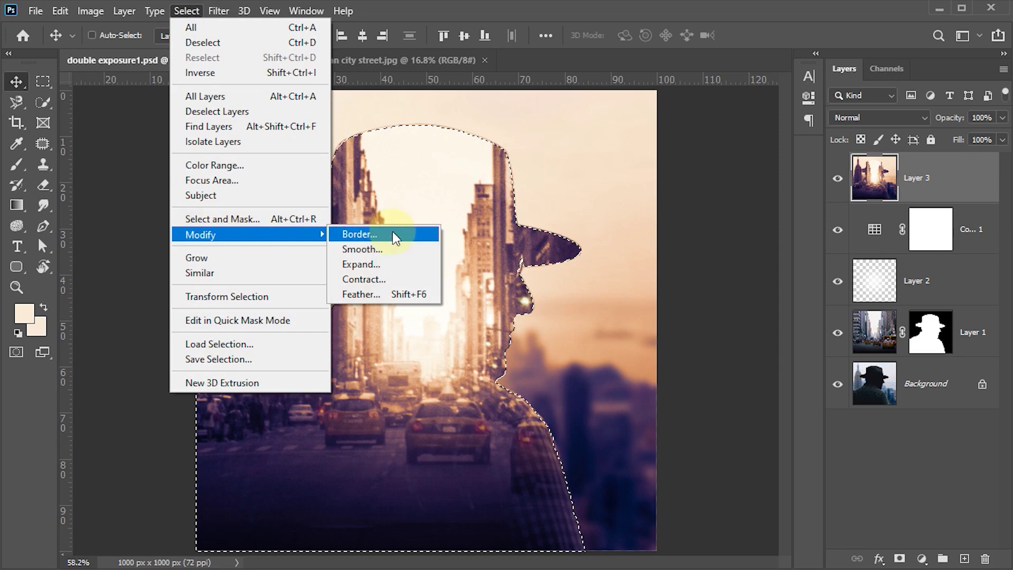
{"action": "left_click", "coordinate": [376, 264]}
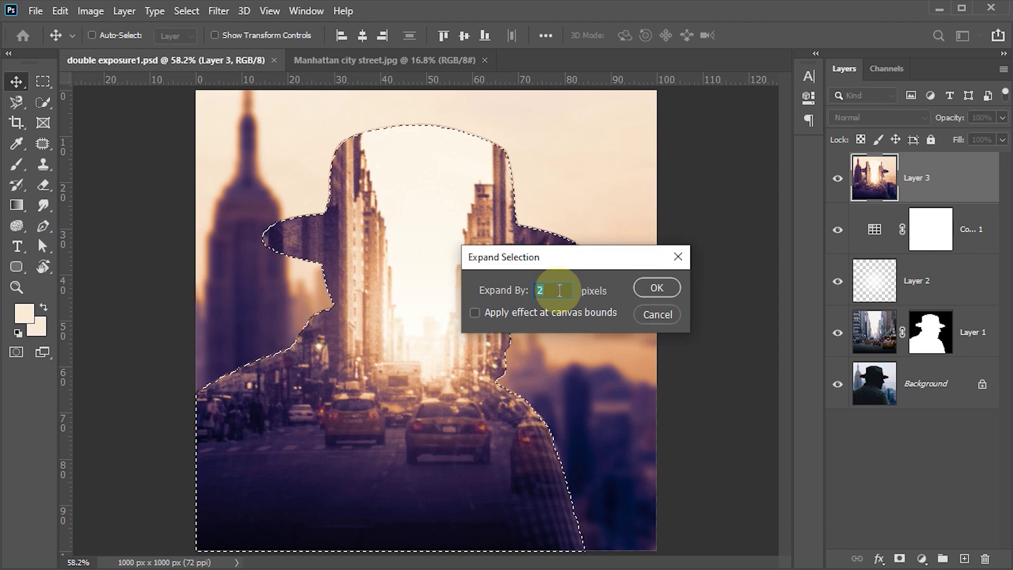
{"action": "left_click", "coordinate": [649, 286]}
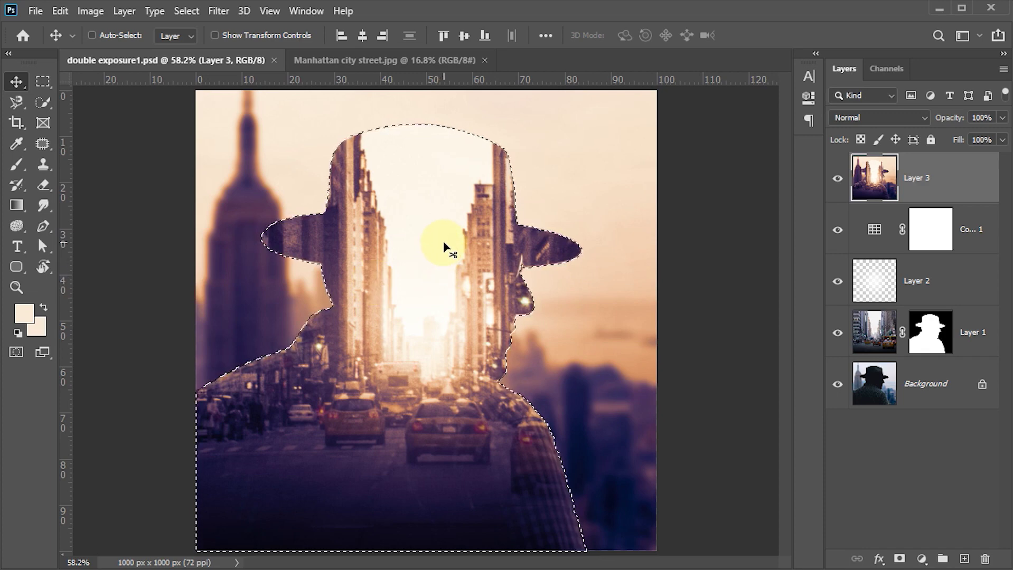
{"action": "key", "text": "z"}
{"action": "left_click_drag", "start_coordinate": [409, 115], "coordinate": [583, 385]}
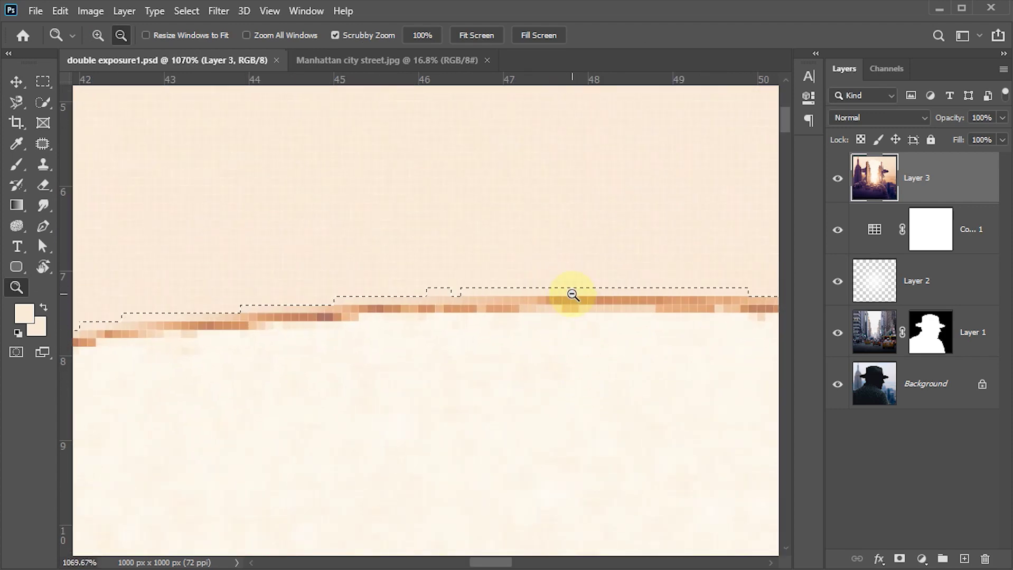
{"action": "key", "text": "ctrl+0"}
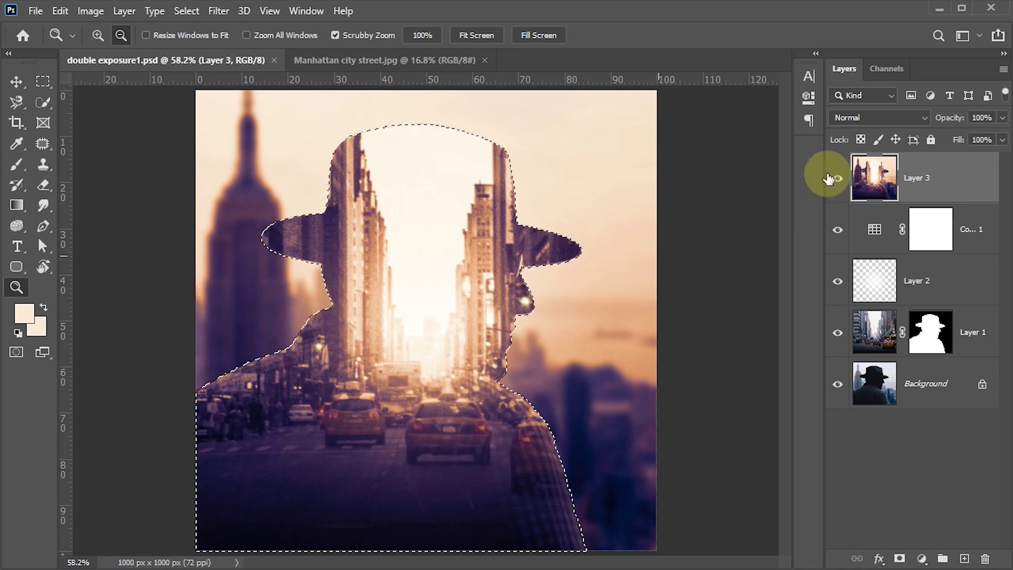
Subtract the sky channel from the selection and check the result in Quick Mask
{"action": "left_click", "coordinate": [877, 69]}
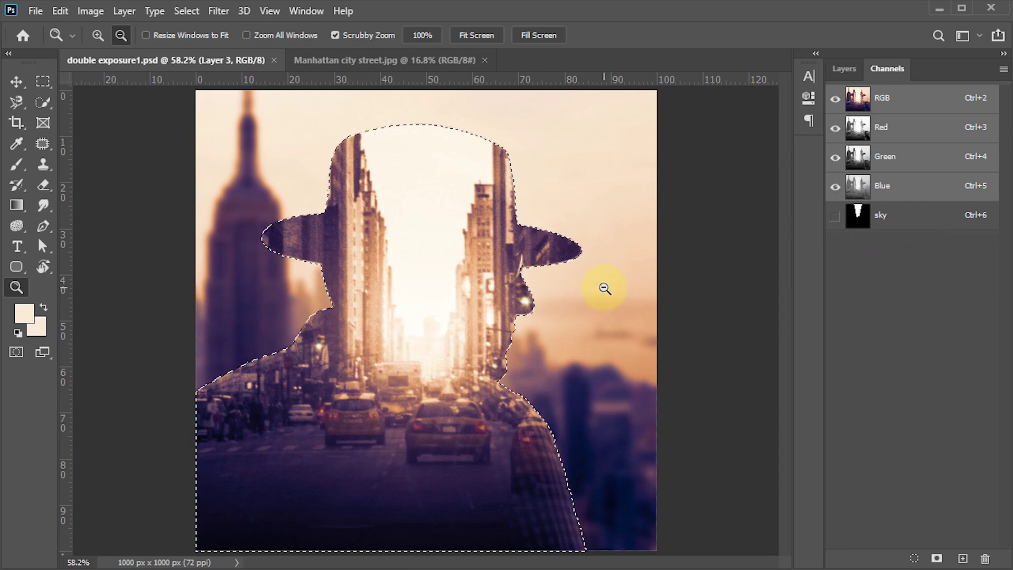
{"action": "left_click", "coordinate": [856, 221], "text": "ctrl+alt"}
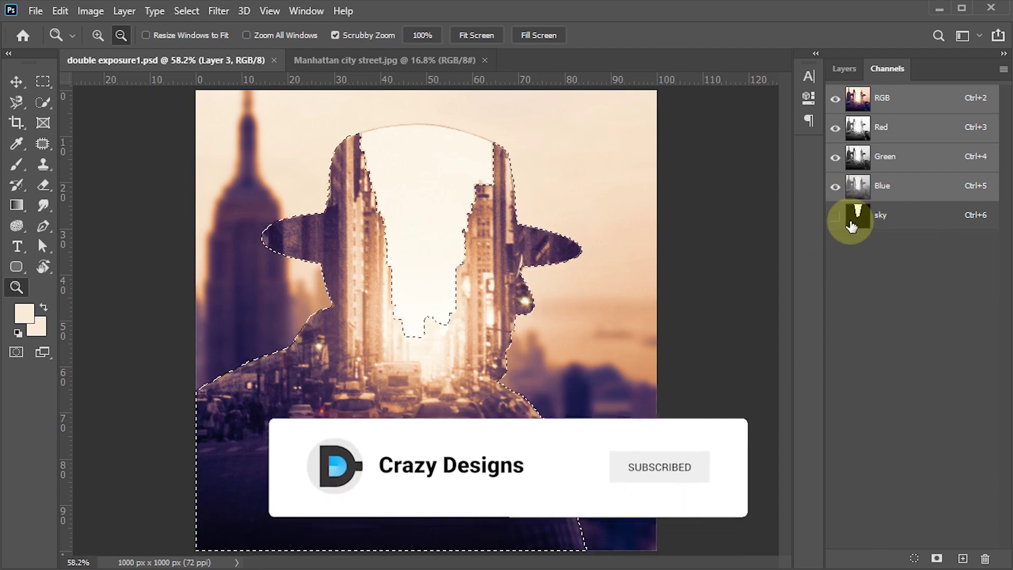
{"action": "left_click", "coordinate": [845, 70]}
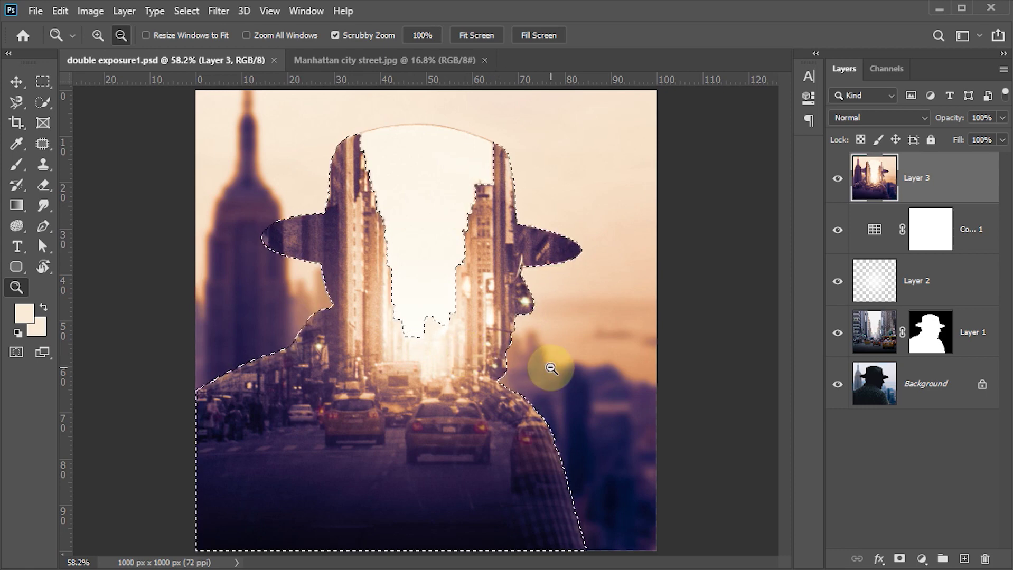
{"action": "key", "text": "d"}
{"action": "key", "text": "q"}
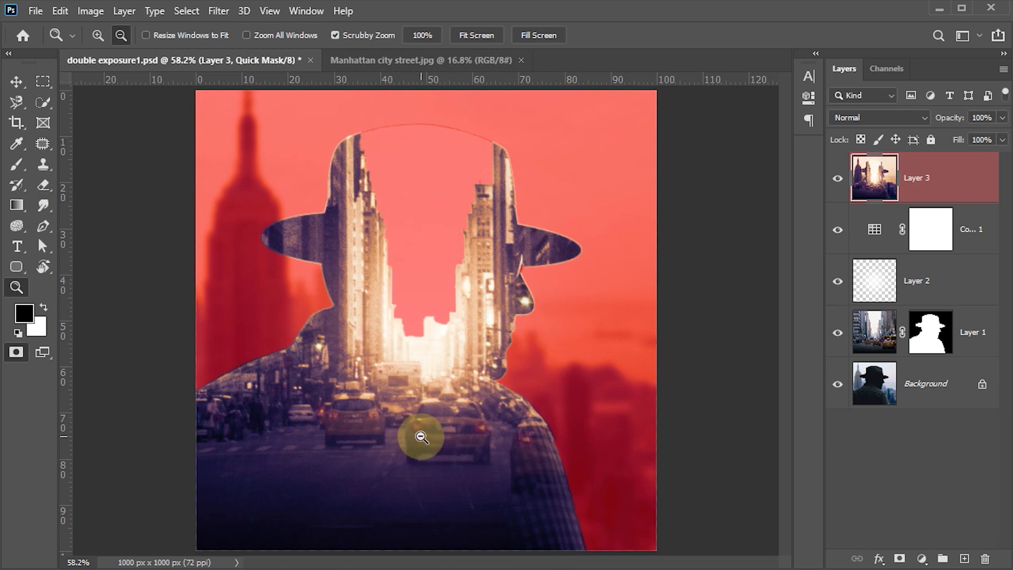
{"action": "key", "text": "q"}
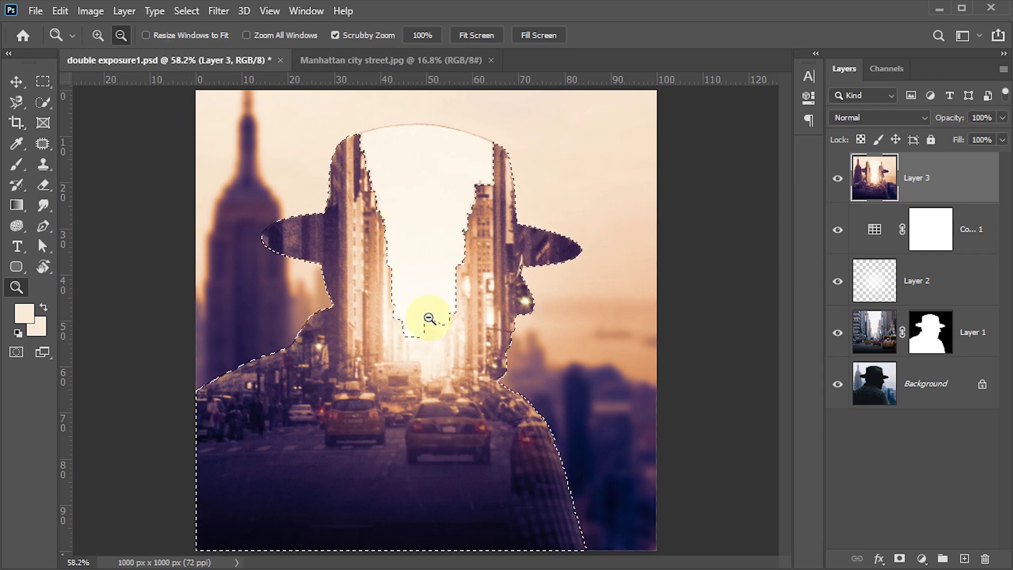
Invert the selection and recheck it in Quick Mask
{"action": "left_click", "coordinate": [877, 68]}
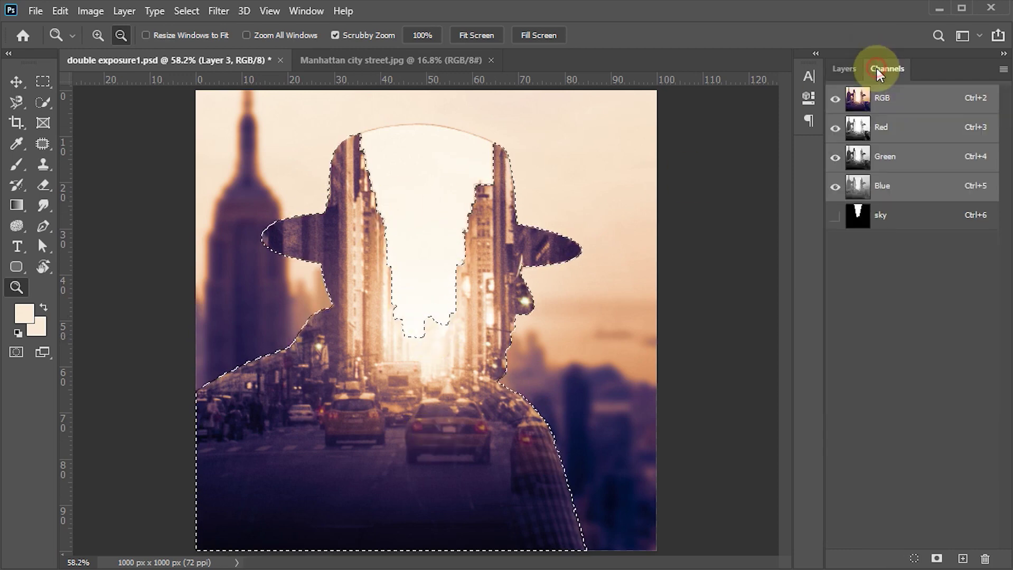
{"action": "left_click", "coordinate": [843, 68]}
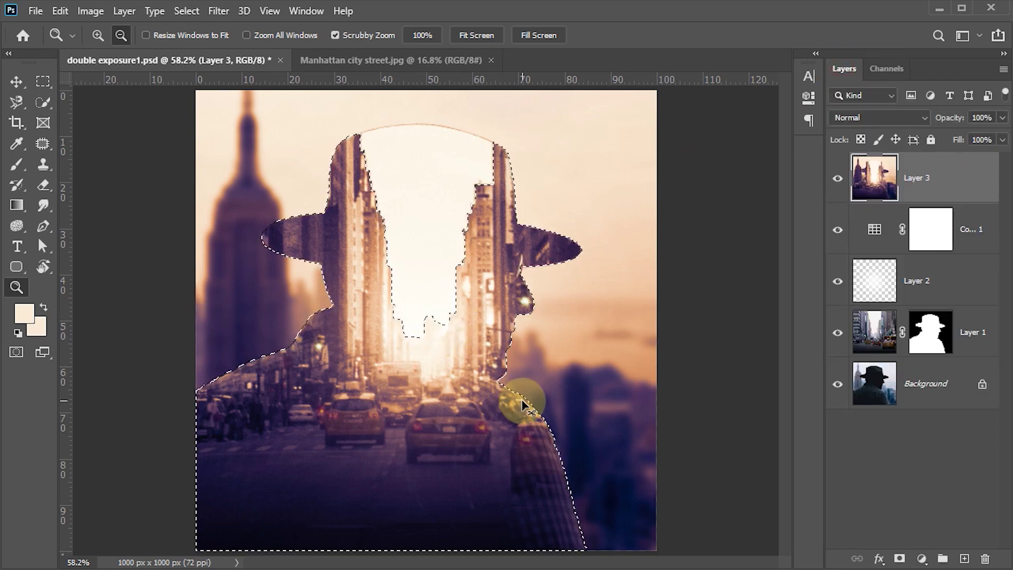
{"action": "key", "text": "ctrl+shift+i"}
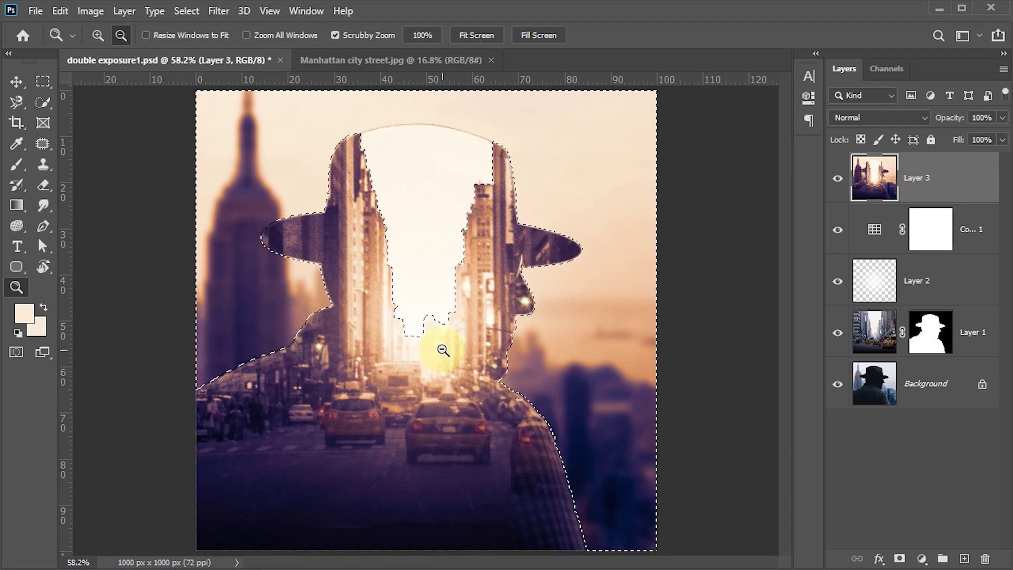
{"action": "key", "text": "d"}
{"action": "key", "text": "q"}
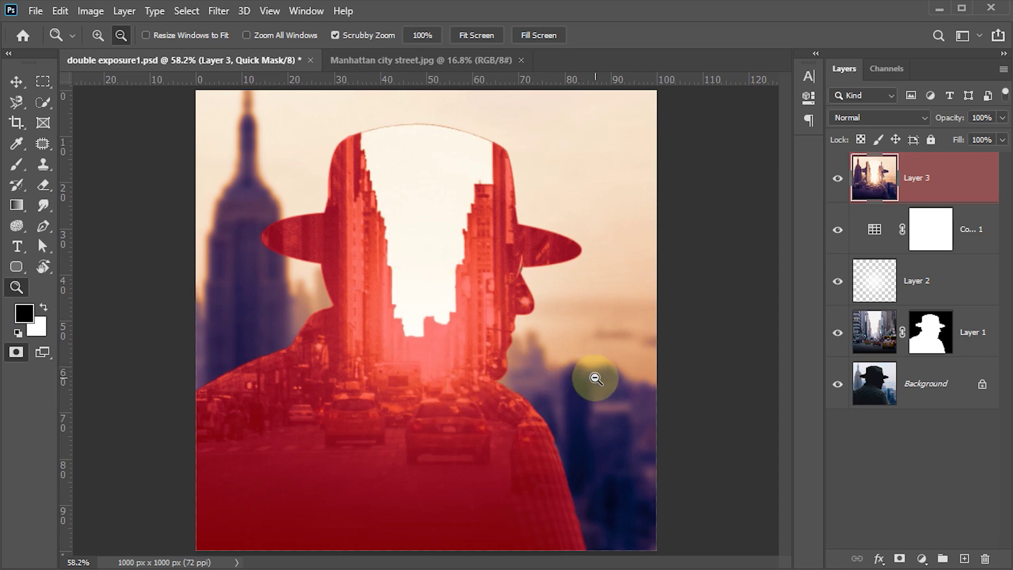
{"action": "key", "text": "q"}
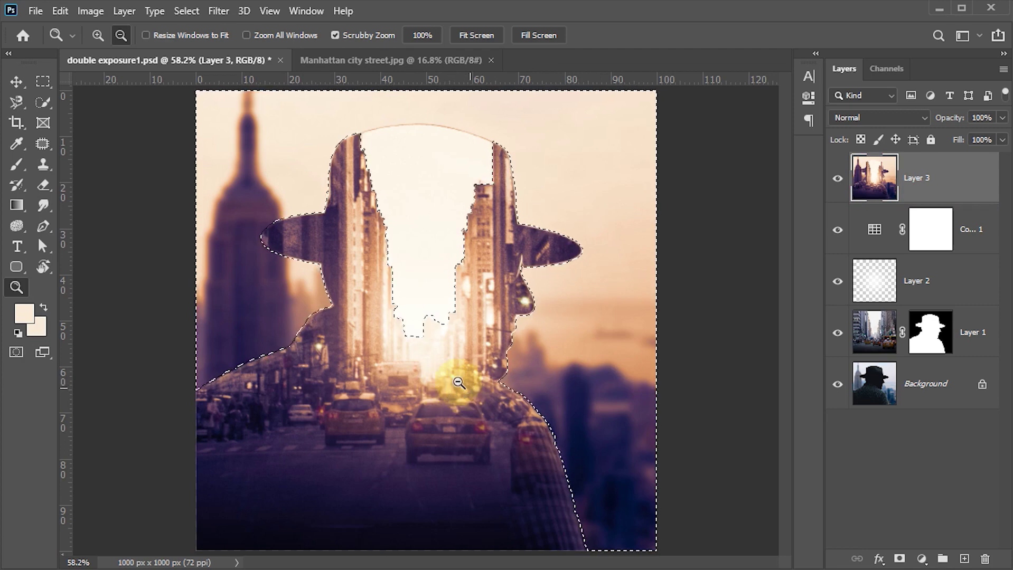
{"action": "left_click", "coordinate": [15, 143]}
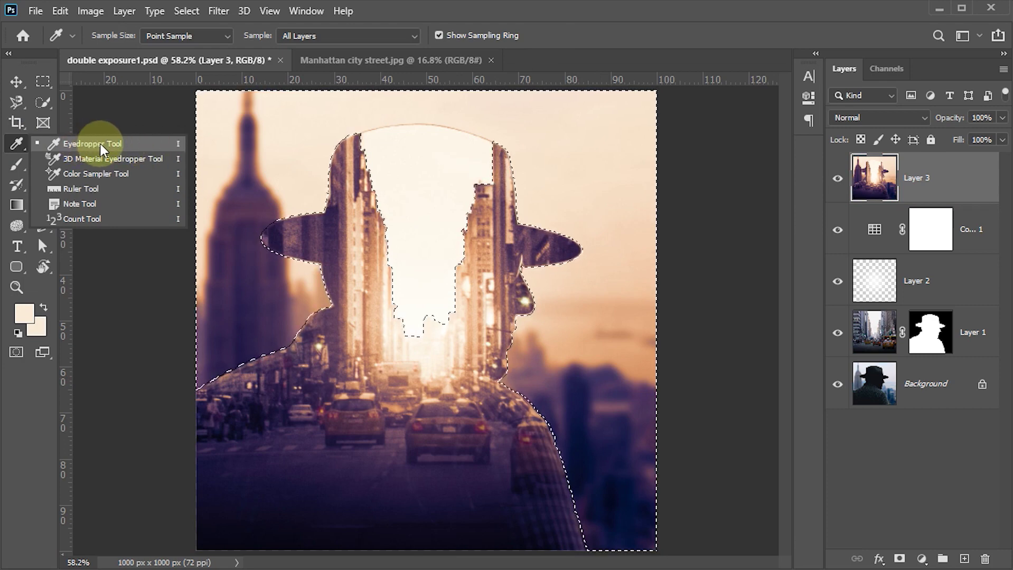
Sample the pale sunset sky colour as the foreground colour
{"action": "left_click", "coordinate": [99, 143]}
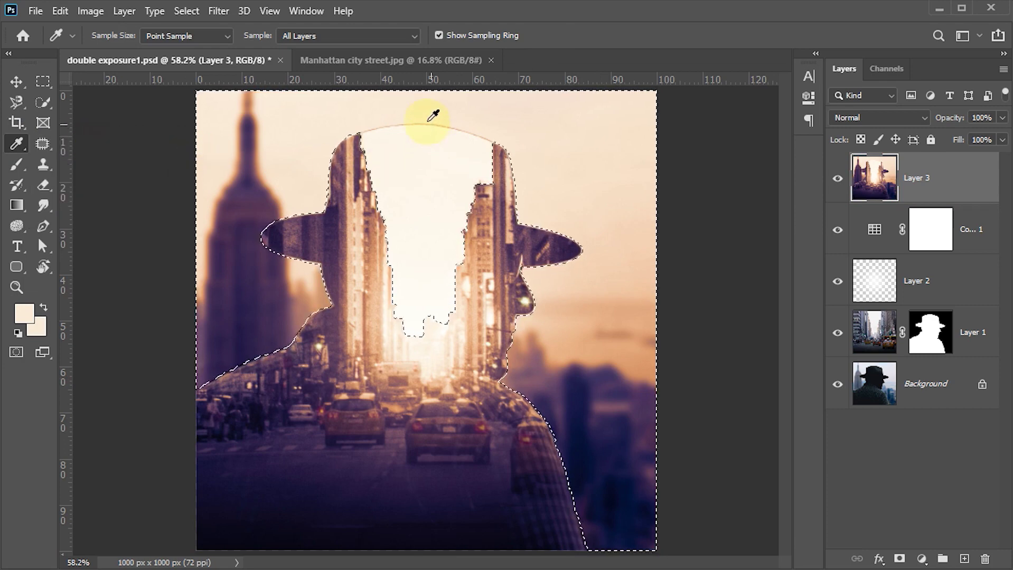
{"action": "scroll", "coordinate": [430, 113], "scroll_direction": "up", "scroll_amount": 3}
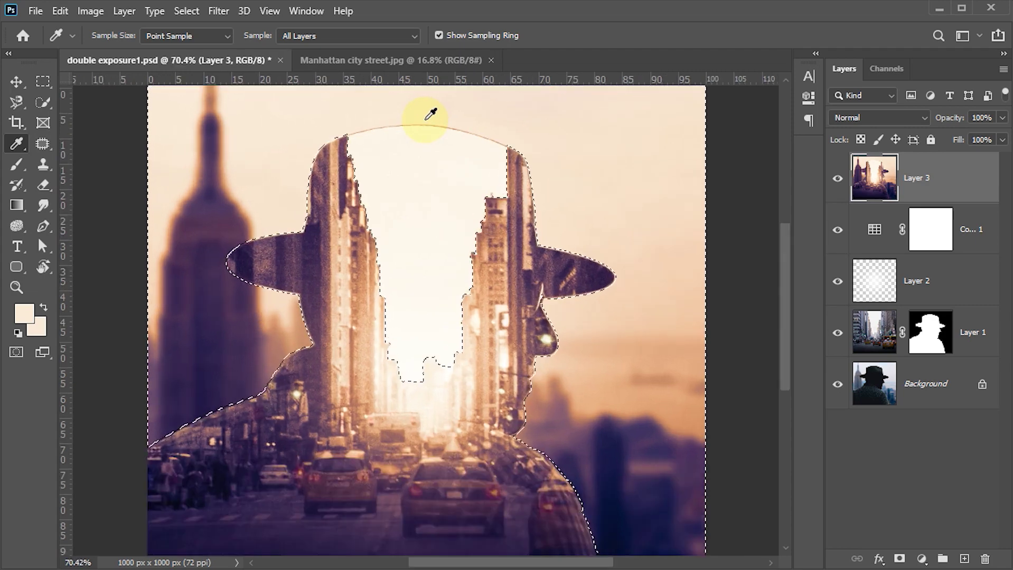
{"action": "scroll", "coordinate": [430, 113], "scroll_direction": "up", "scroll_amount": 2}
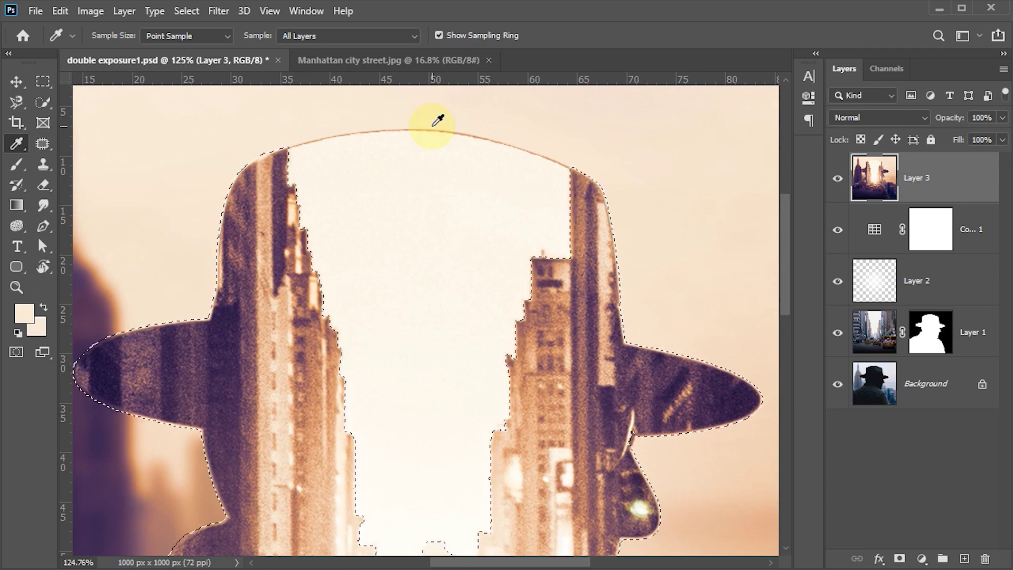
{"action": "scroll", "coordinate": [438, 121], "scroll_direction": "down", "scroll_amount": 2}
{"action": "scroll", "coordinate": [437, 121], "scroll_direction": "down", "scroll_amount": 2}
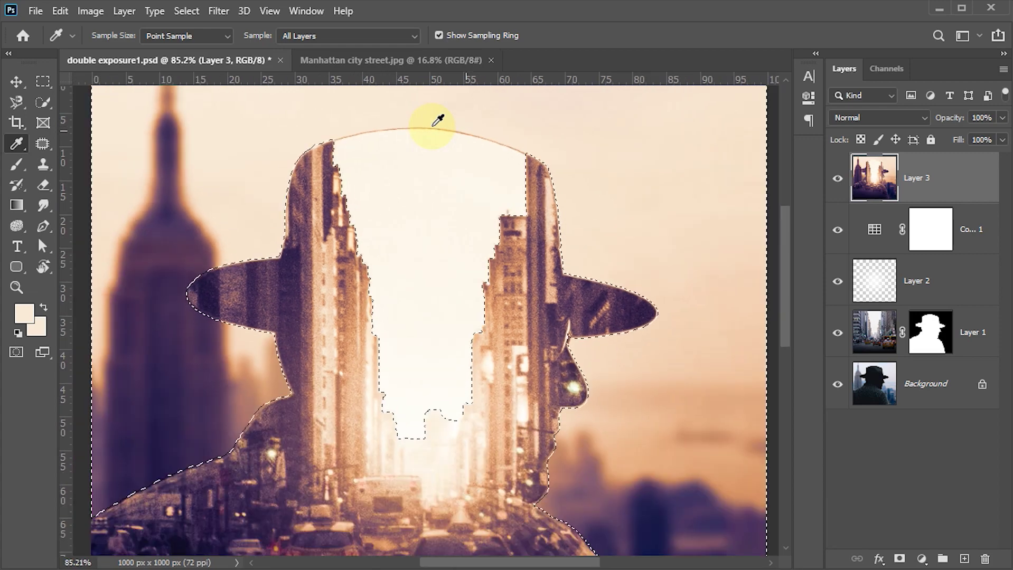
{"action": "scroll", "coordinate": [437, 120], "scroll_direction": "down", "scroll_amount": 1}
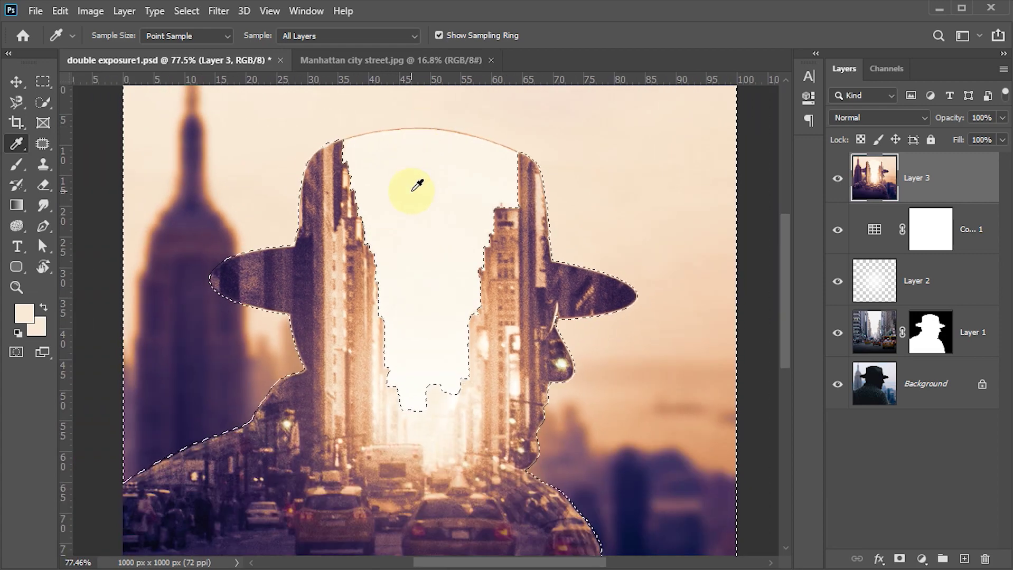
Paint out the sky inside the head with a 500 px brush at 100% opacity, then deselect
{"action": "key", "text": "b"}
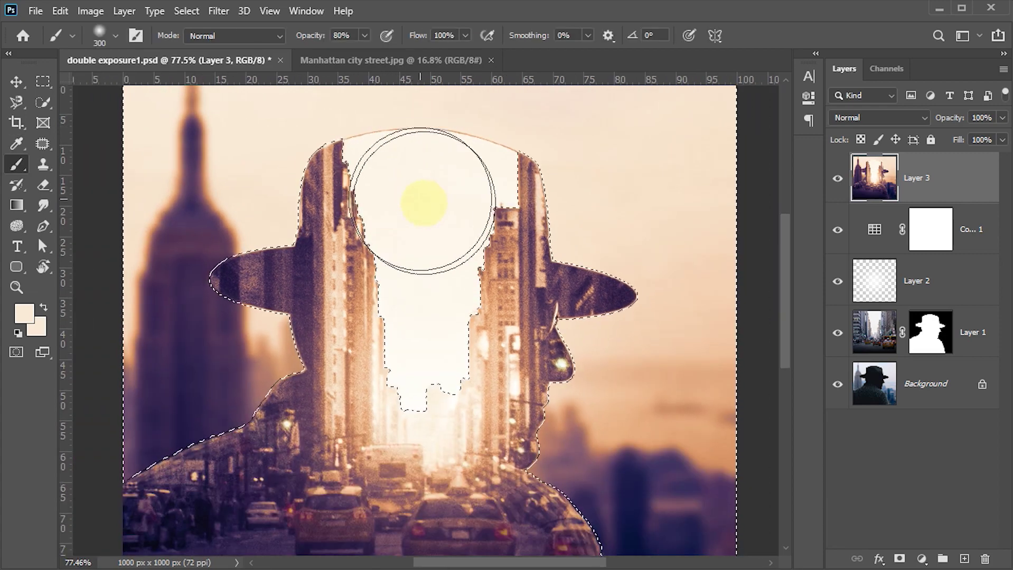
{"action": "key", "text": "bracketright"}
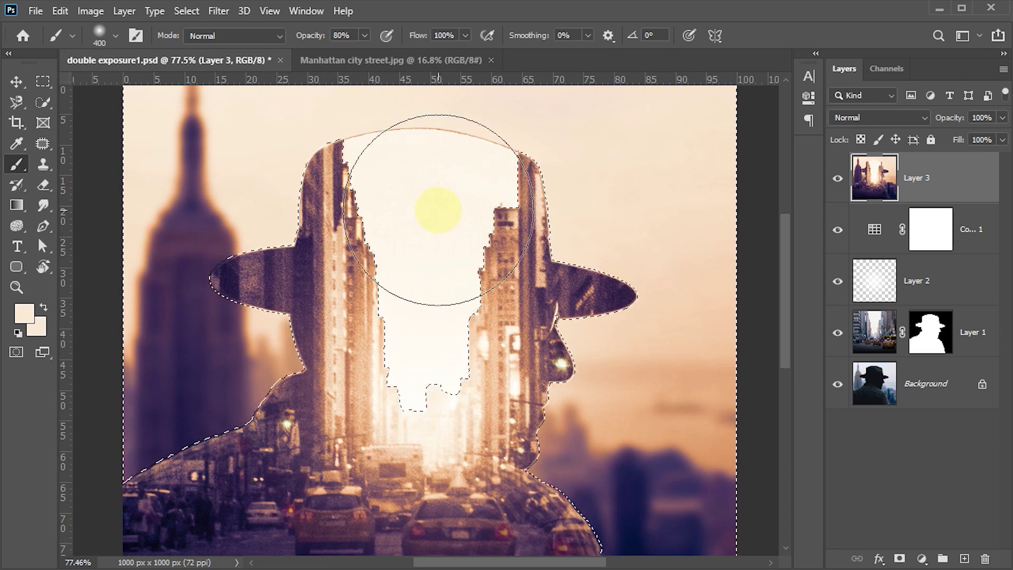
{"action": "key", "text": "bracketright"}
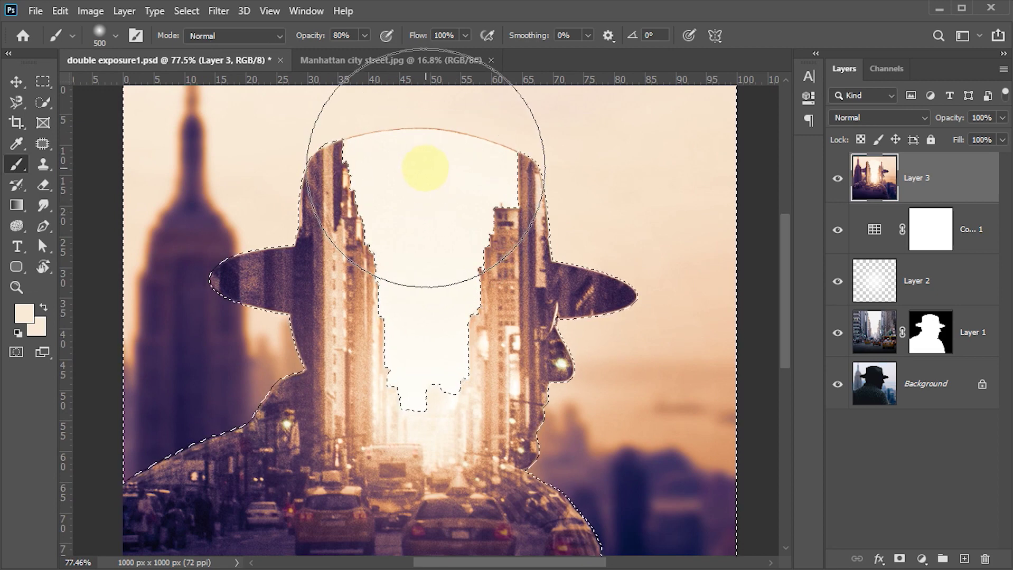
{"action": "left_click", "coordinate": [341, 35]}
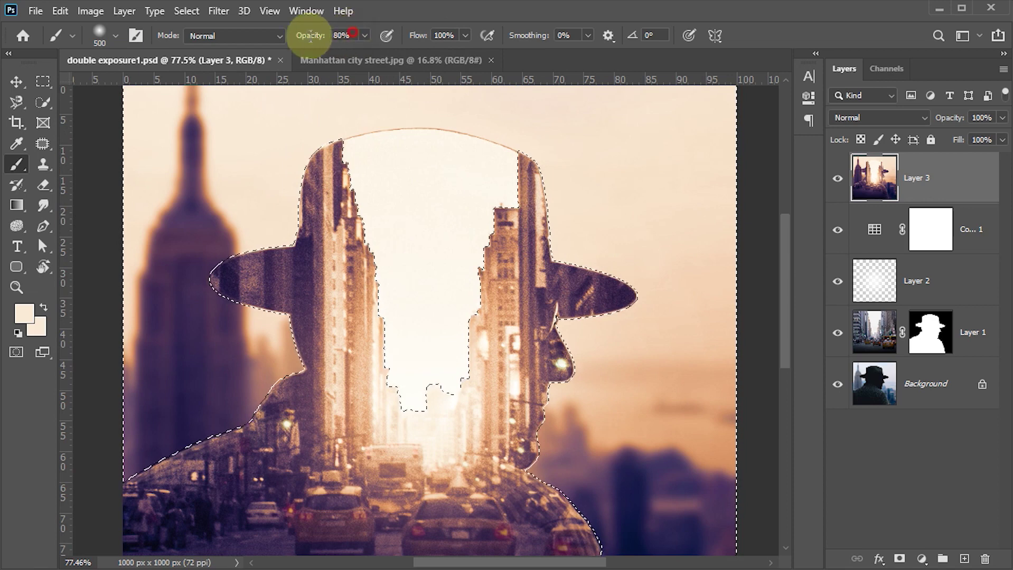
{"action": "type", "text": "100"}
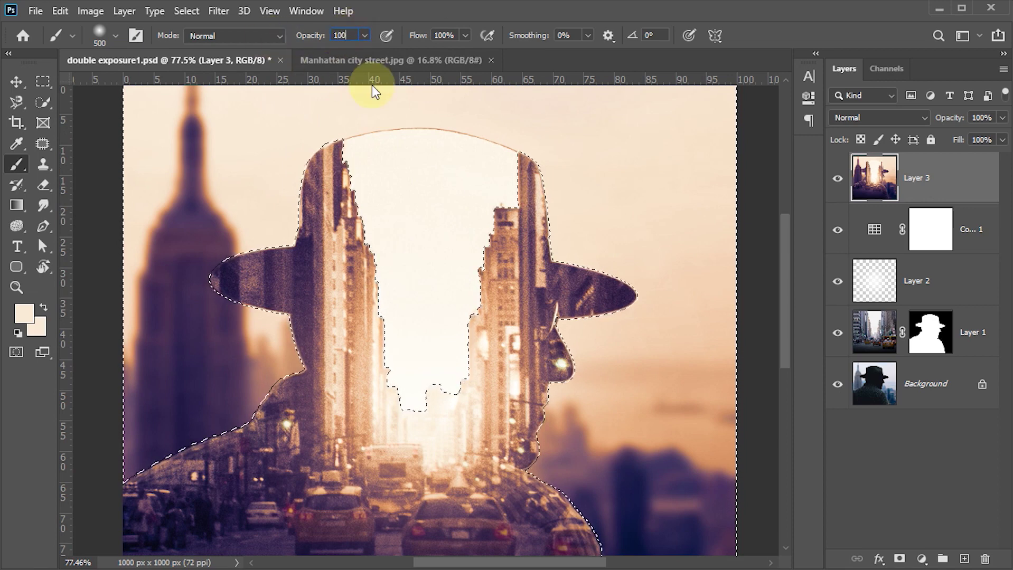
{"action": "key", "text": "Return"}
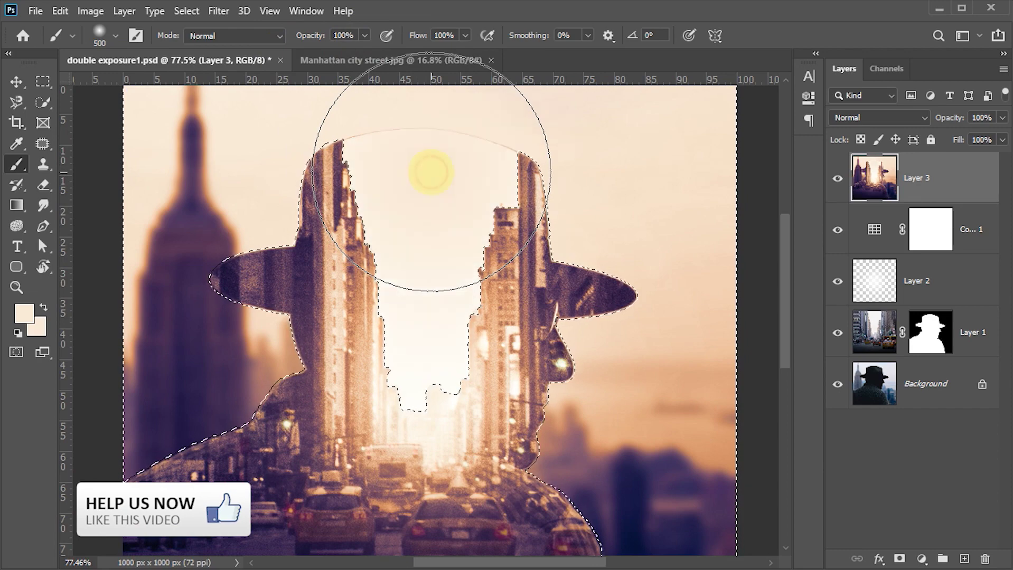
{"action": "mouse_move", "coordinate": [431, 172]}
{"action": "left_mouse_down"}
{"action": "mouse_move", "coordinate": [500, 172]}
{"action": "mouse_move", "coordinate": [395, 165]}
{"action": "left_mouse_up"}
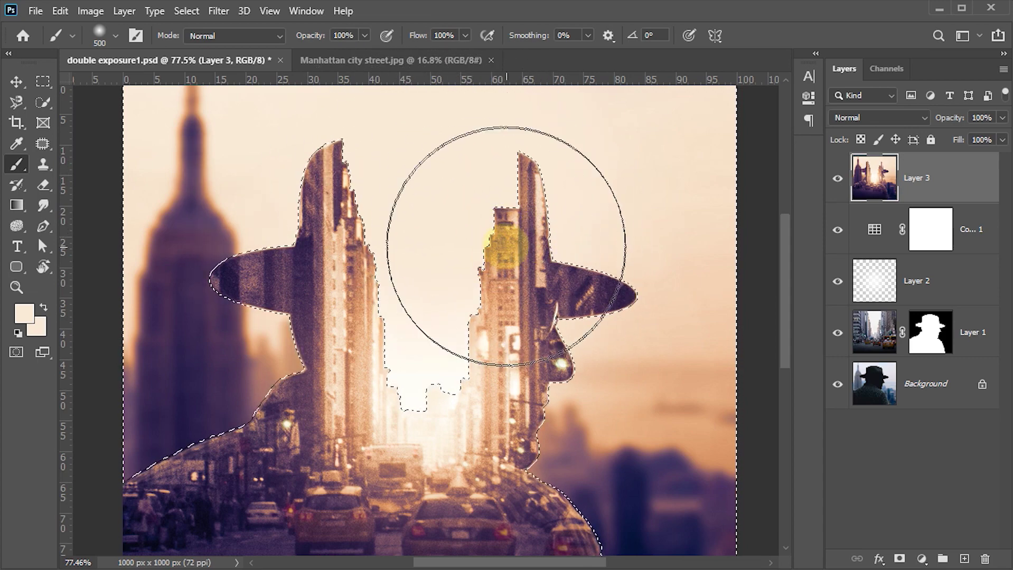
{"action": "key", "text": "ctrl+d"}
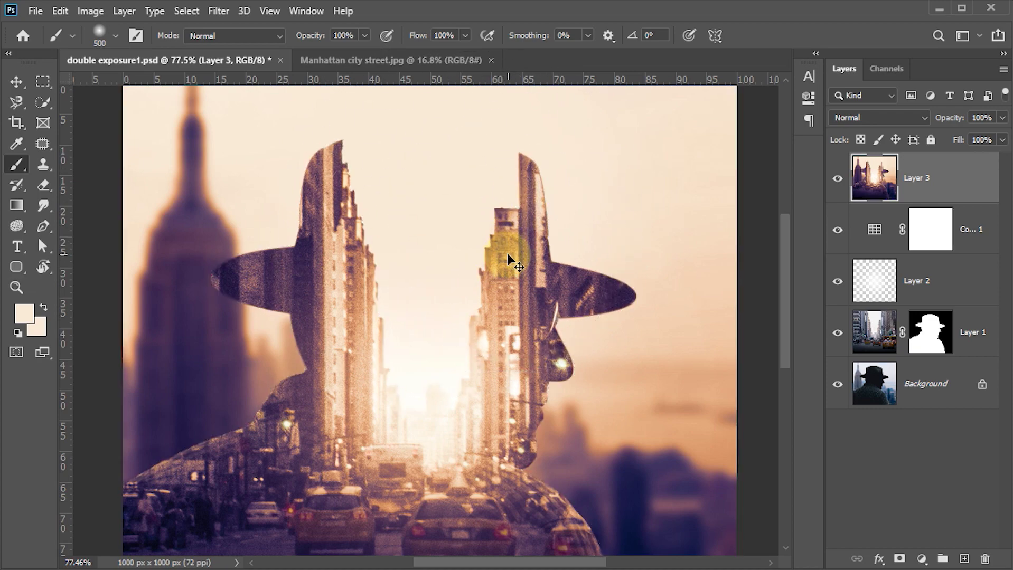
{"action": "scroll", "coordinate": [506, 259], "scroll_direction": "down", "scroll_amount": 3}
Hide all panels and zoom in on the head to review the finished blend
{"action": "key", "text": "v"}
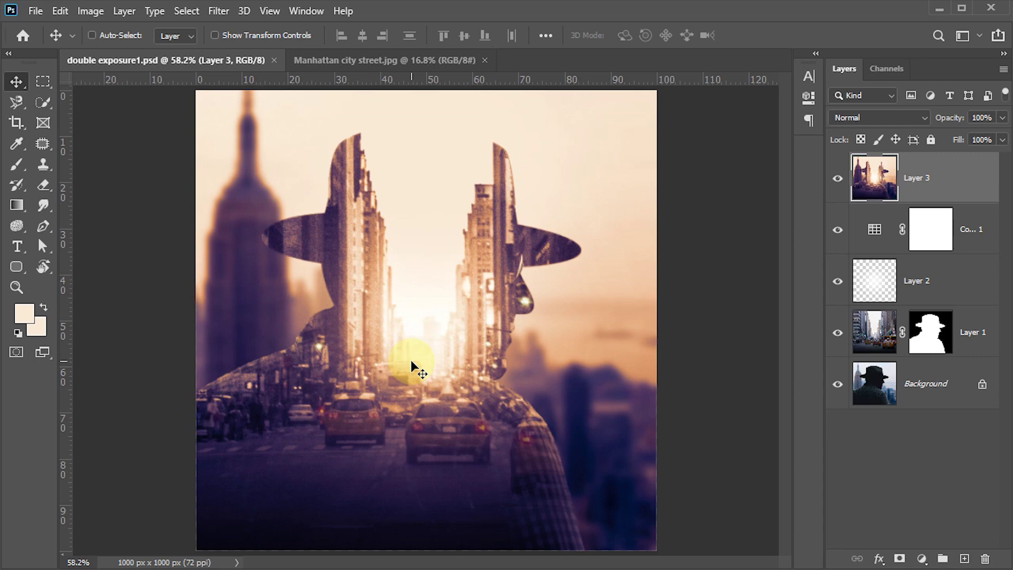
{"action": "key", "text": "Tab"}
{"action": "left_click_drag", "start_coordinate": [495, 245], "coordinate": [529, 286]}
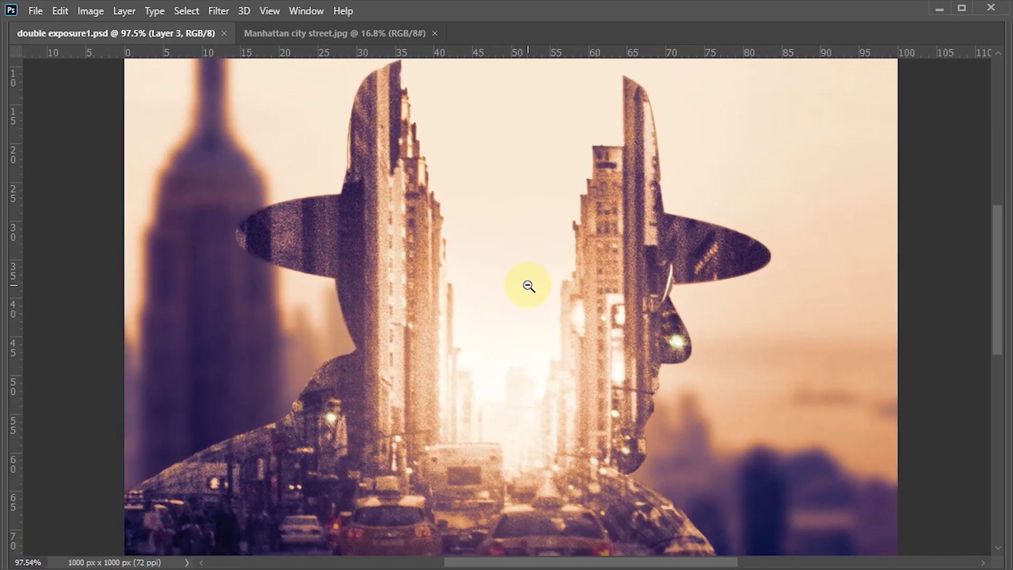